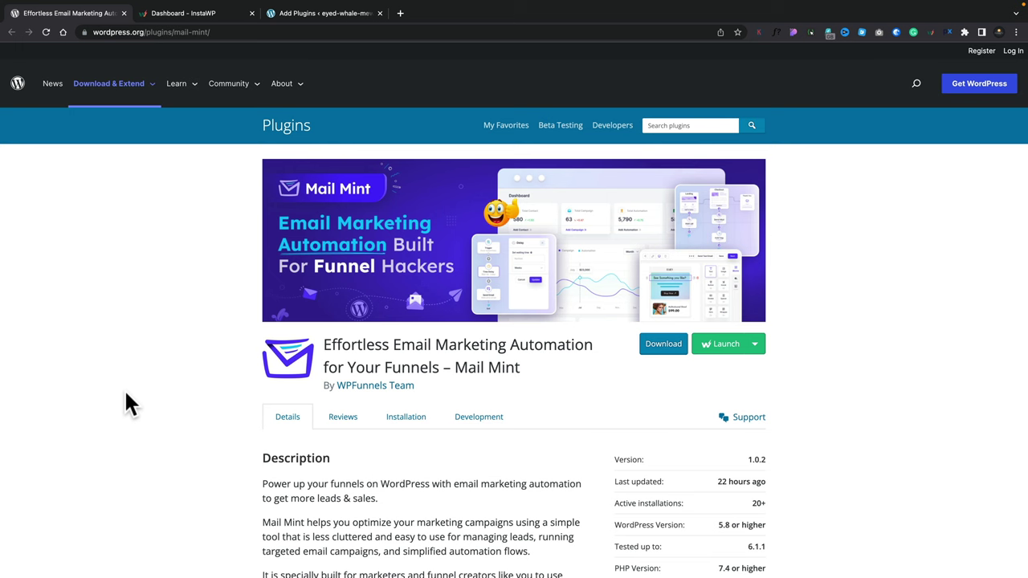
# Move past the wizard's Welcome step and save the business name, address, country, postcode and logo
pyautogui.scroll(-10, 126, 395)
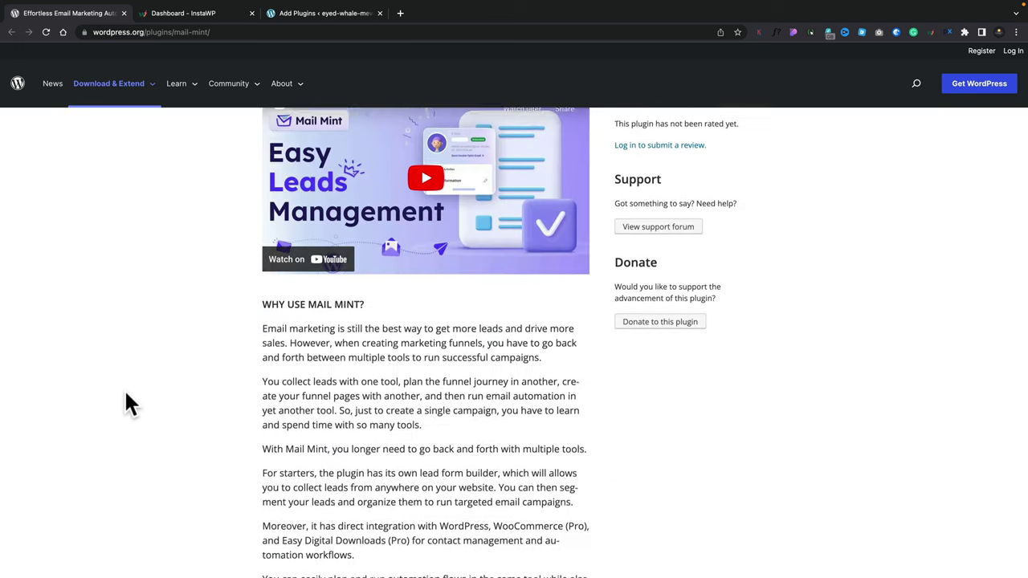
pyautogui.scroll(-8, 126, 401)
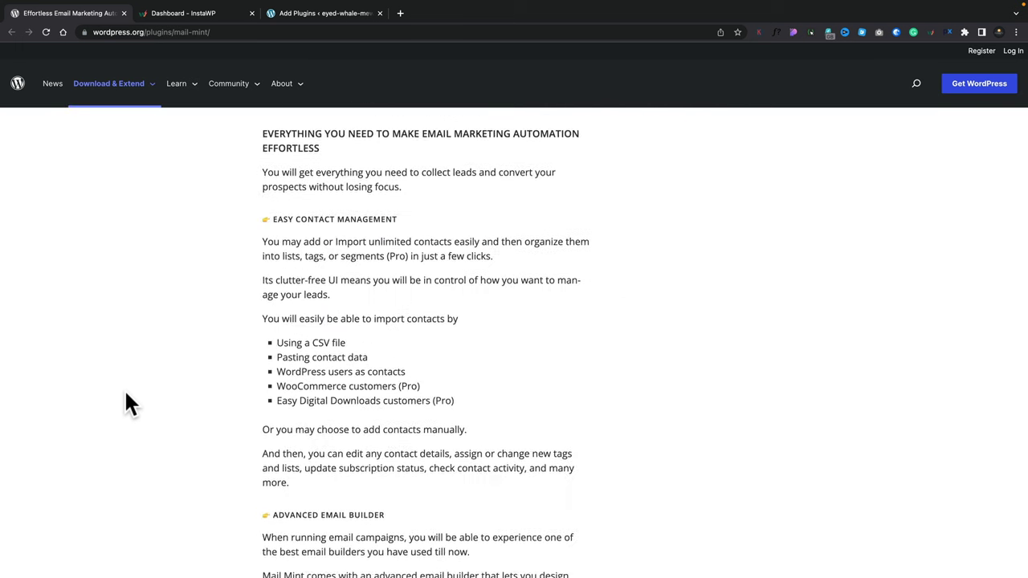
pyautogui.scroll(-8, 126, 401)
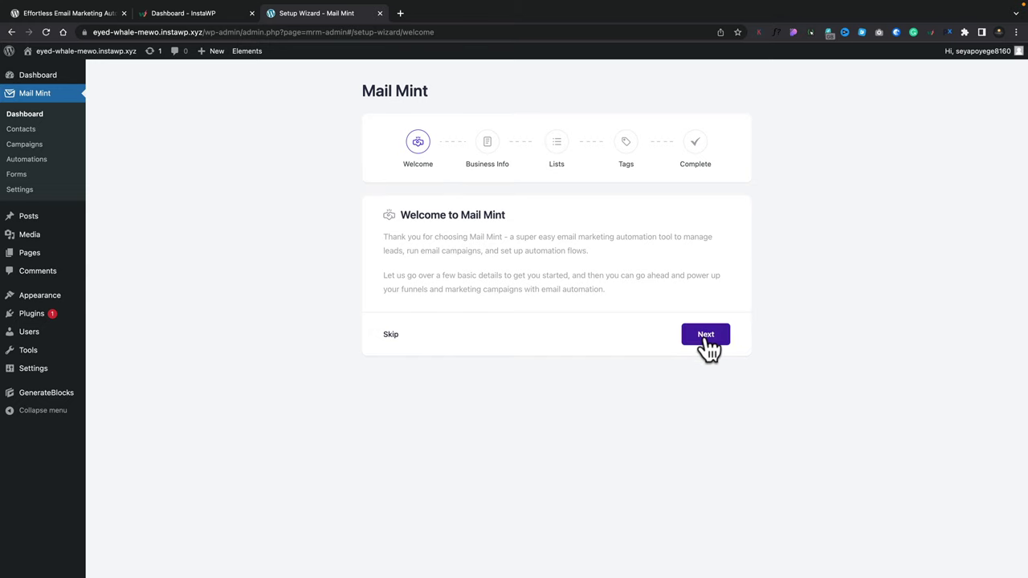
pyautogui.click(706, 335)
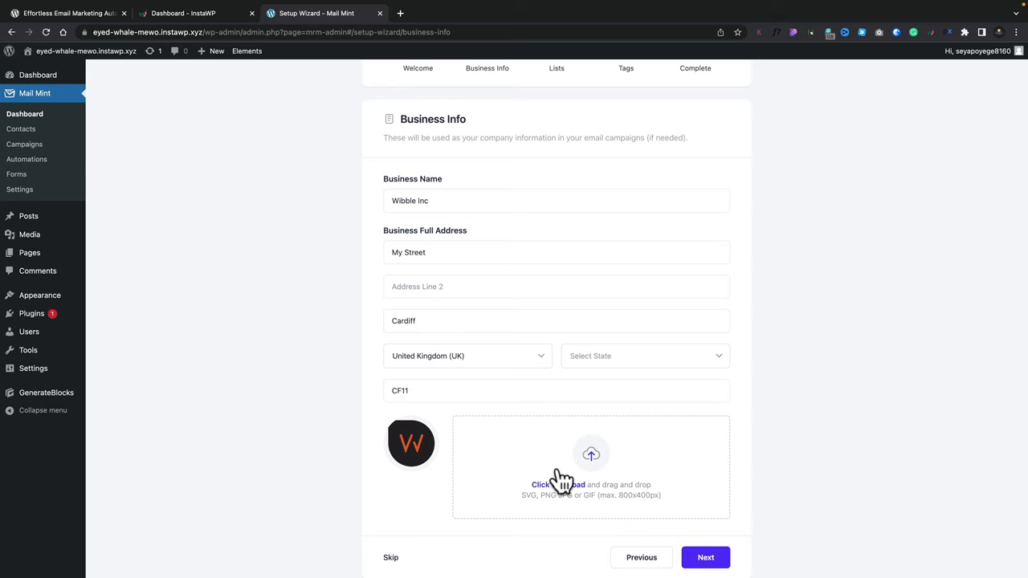
pyautogui.click(712, 562)
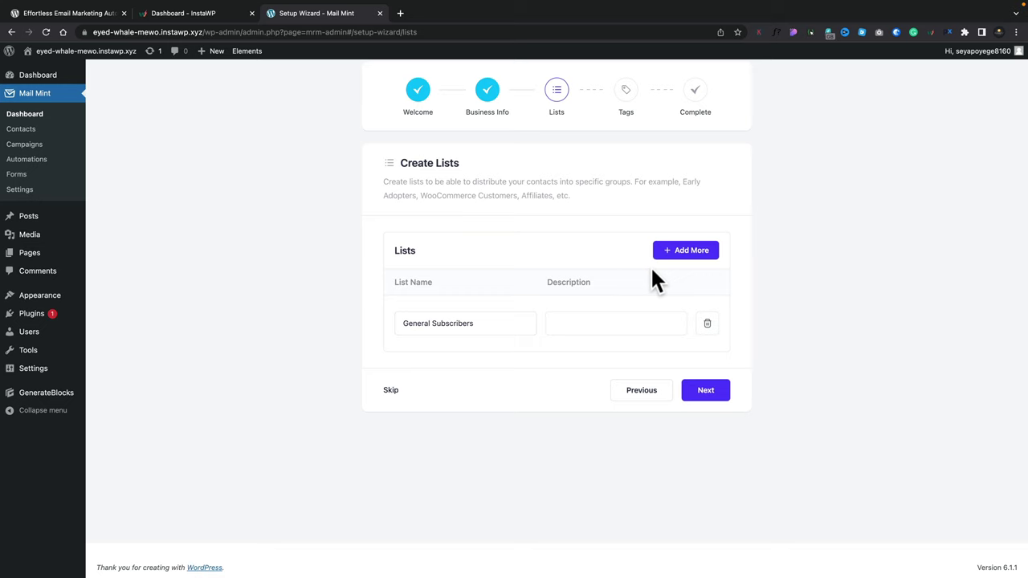
# Save the General Subscribers list and continue to the Create Tags step
pyautogui.click(706, 391)
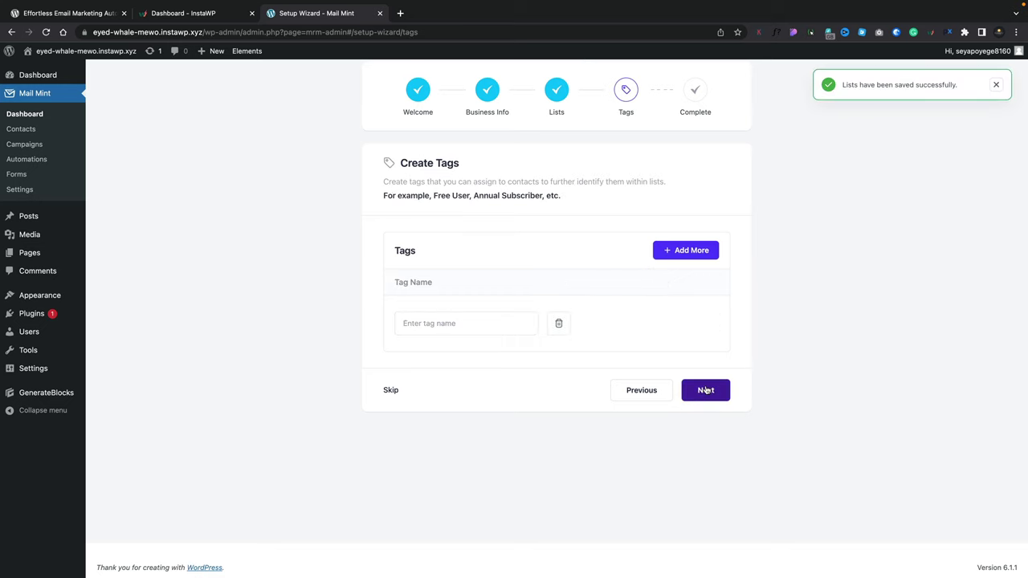
# Add the tags 'General users' and 'Free' and finish the setup wizard
pyautogui.click(455, 323)
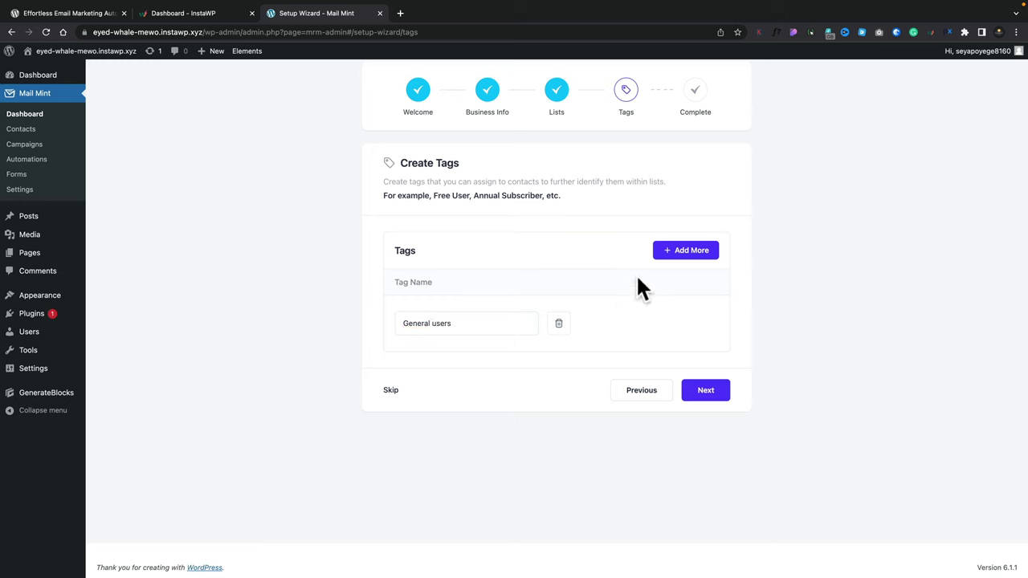
pyautogui.click(688, 255)
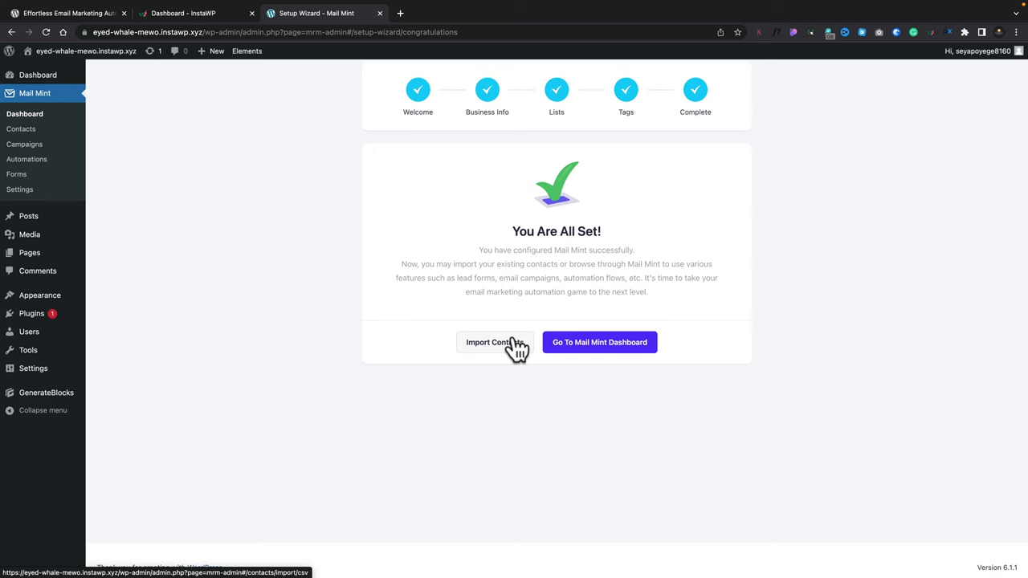
pyautogui.click(608, 353)
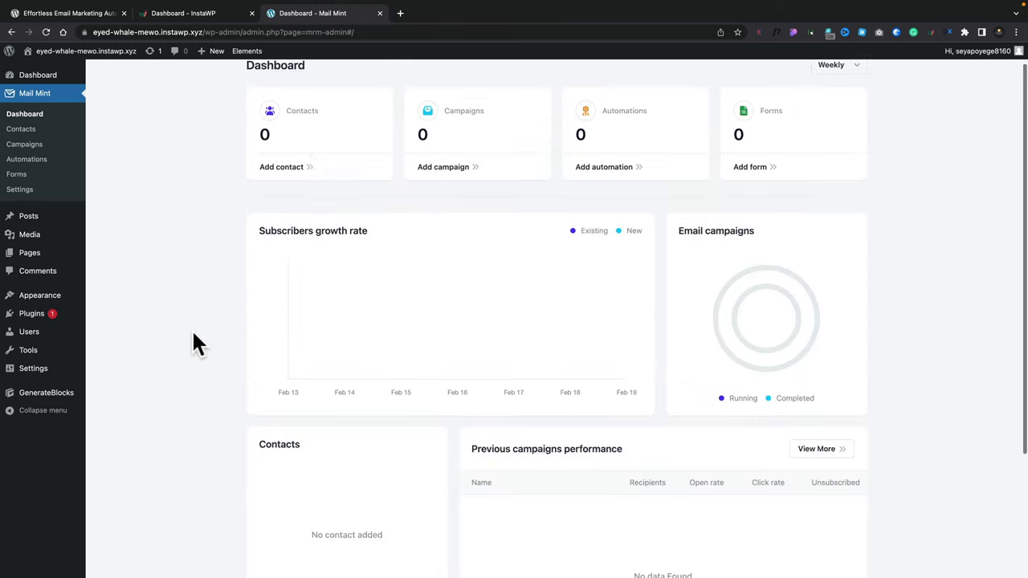
# Scroll through the dashboard's zero contacts, campaigns, automations and forms stats and charts
pyautogui.scroll(1, 193, 333)
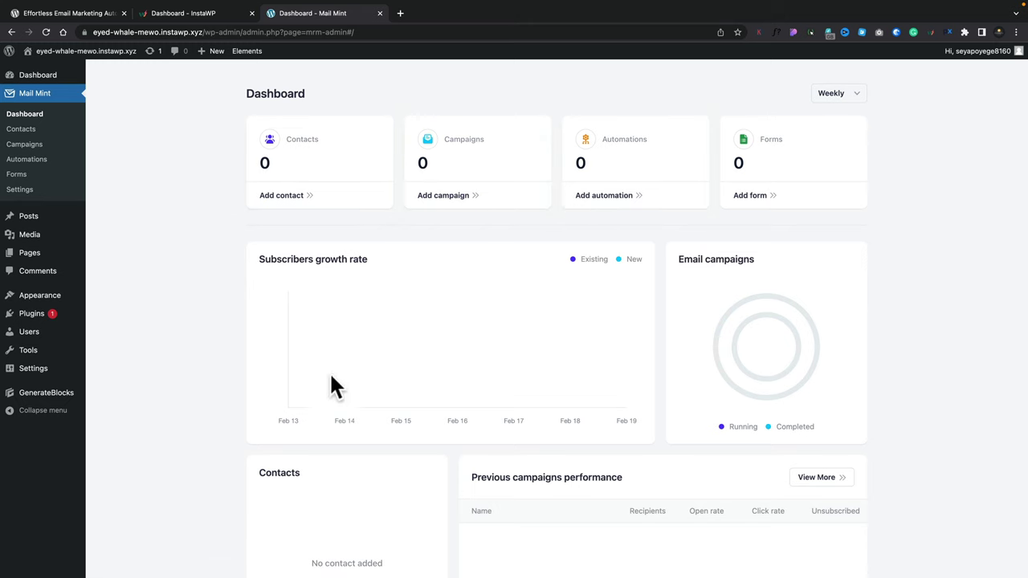
pyautogui.scroll(-2, 759, 380)
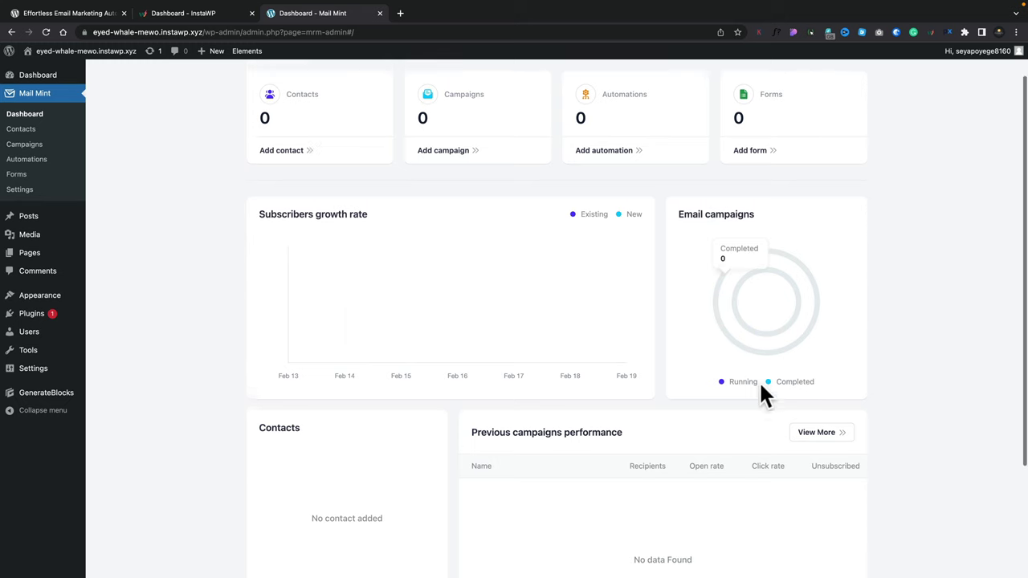
pyautogui.scroll(-2, 587, 438)
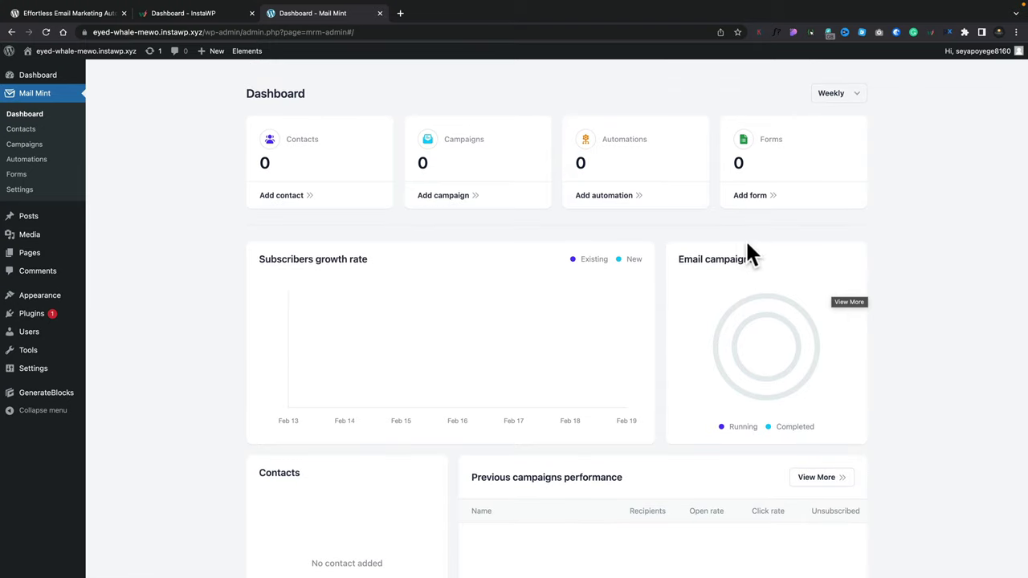
# Create a new form from the fixed-to-bottom 'Ticket Discount - Yoga Summit' template
pyautogui.click(750, 196)
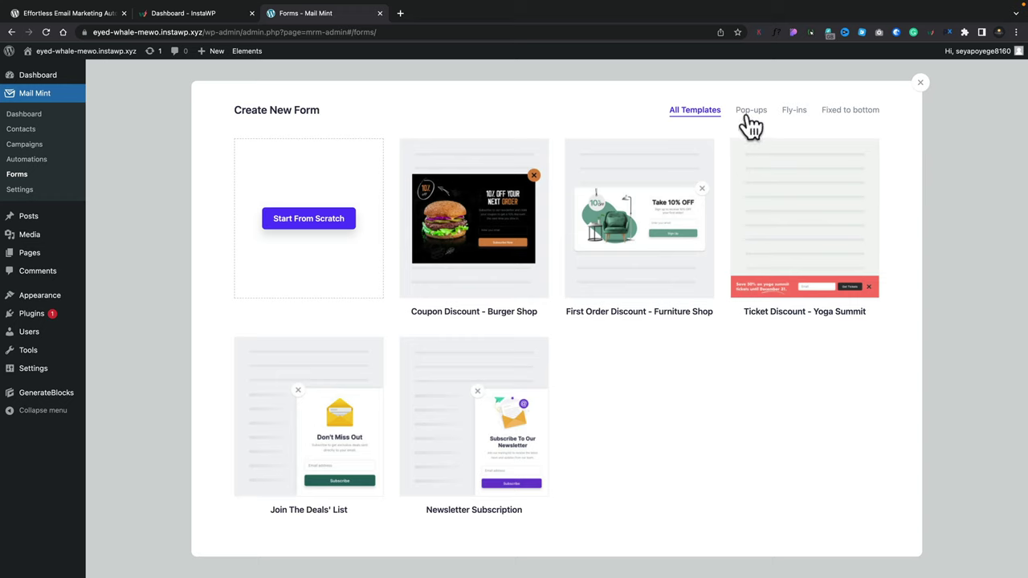
pyautogui.click(751, 120)
pyautogui.click(793, 118)
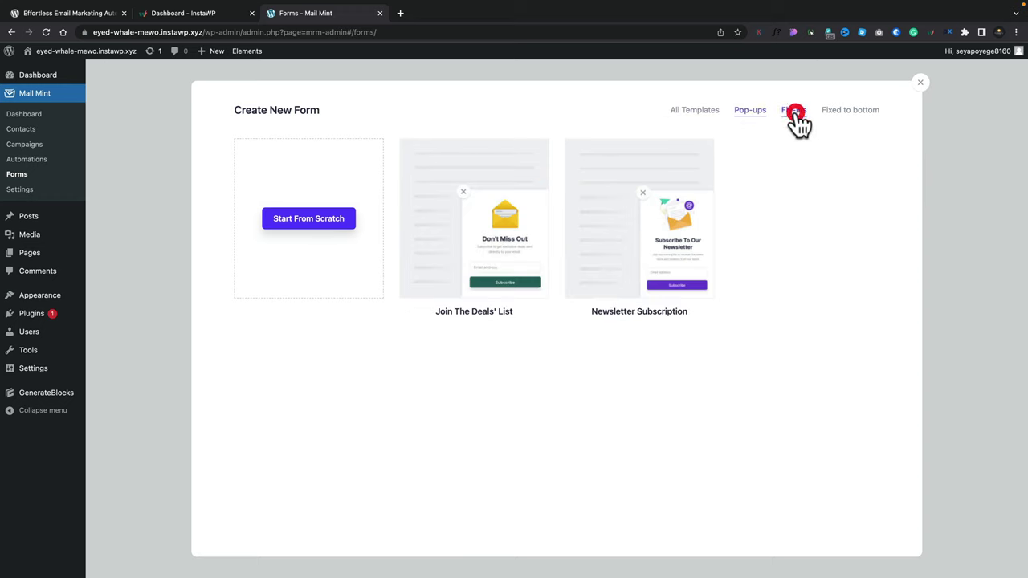
pyautogui.click(846, 121)
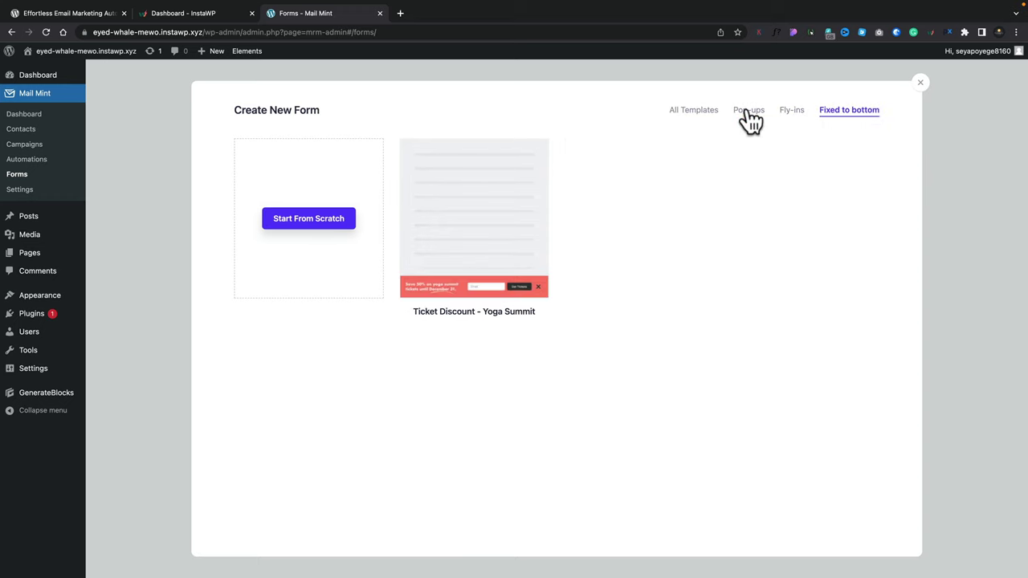
pyautogui.moveTo(503, 280)
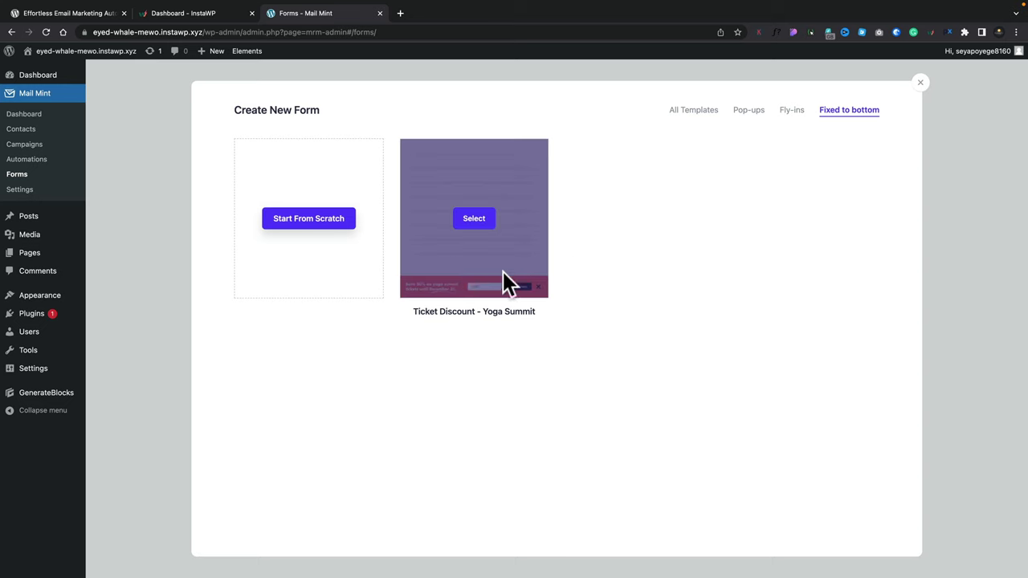
pyautogui.click(474, 217)
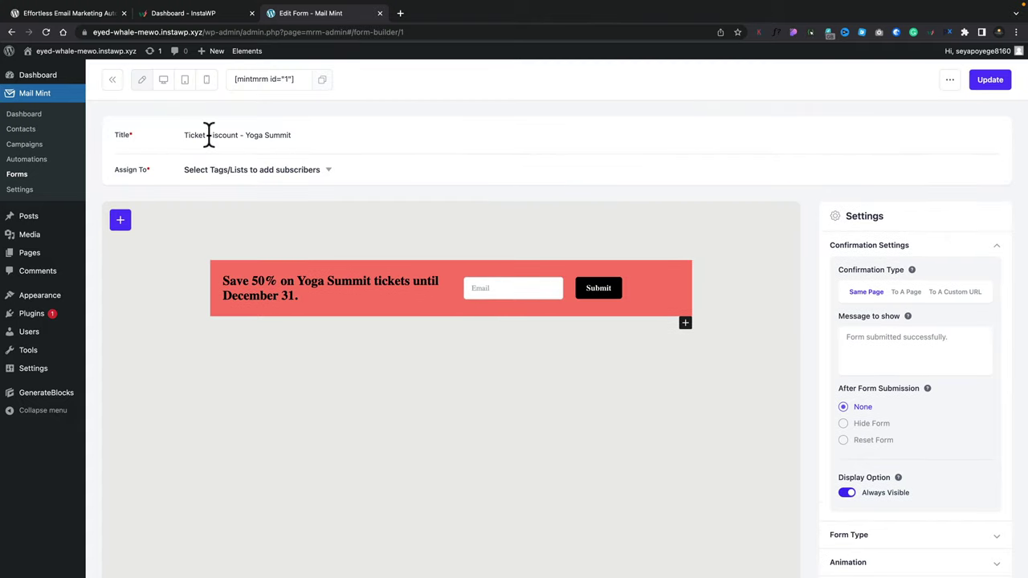
# Assign the Yoga Summit form's signups to the General Subscribers list
pyautogui.click(329, 171)
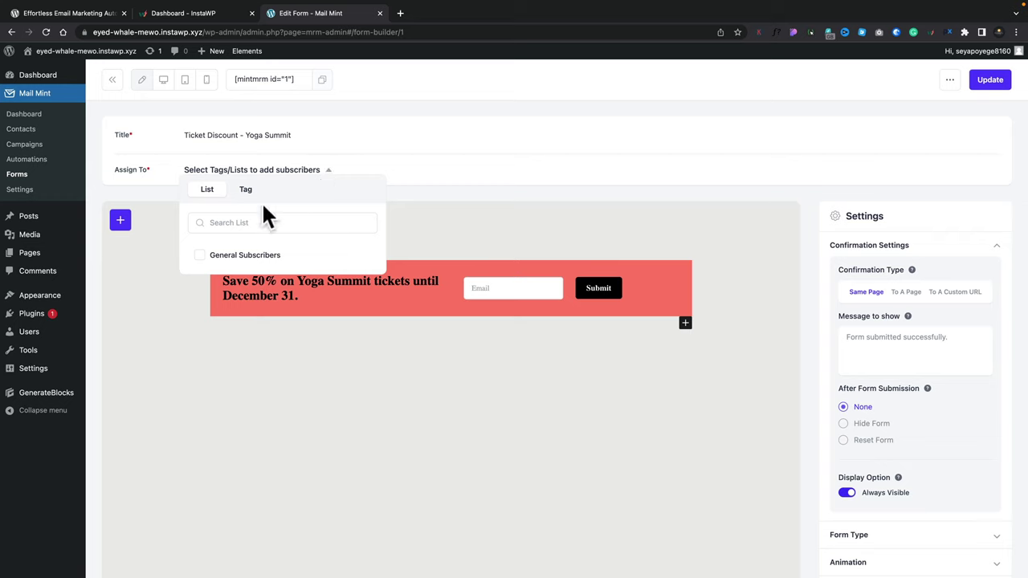
pyautogui.click(201, 254)
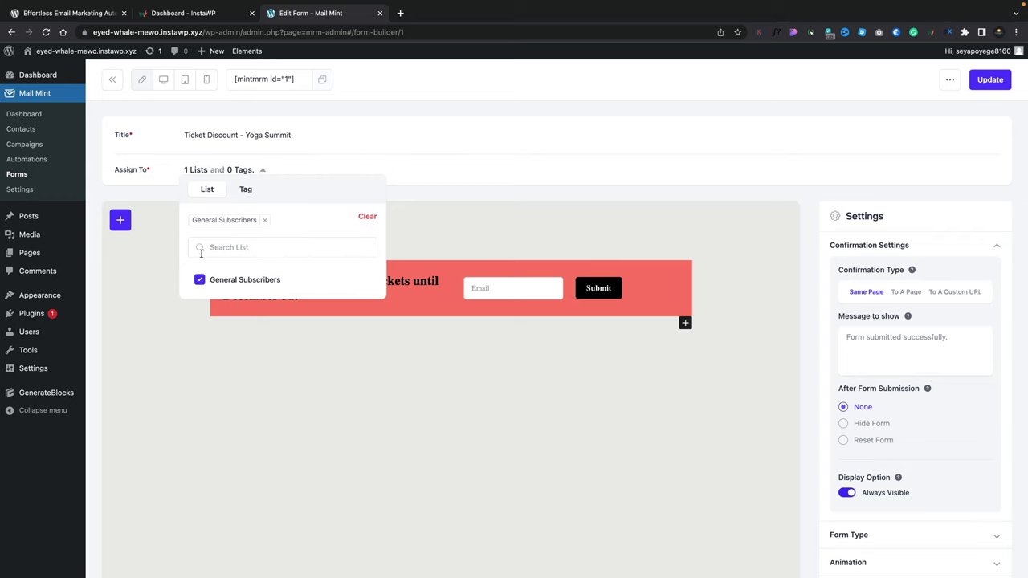
pyautogui.click(245, 190)
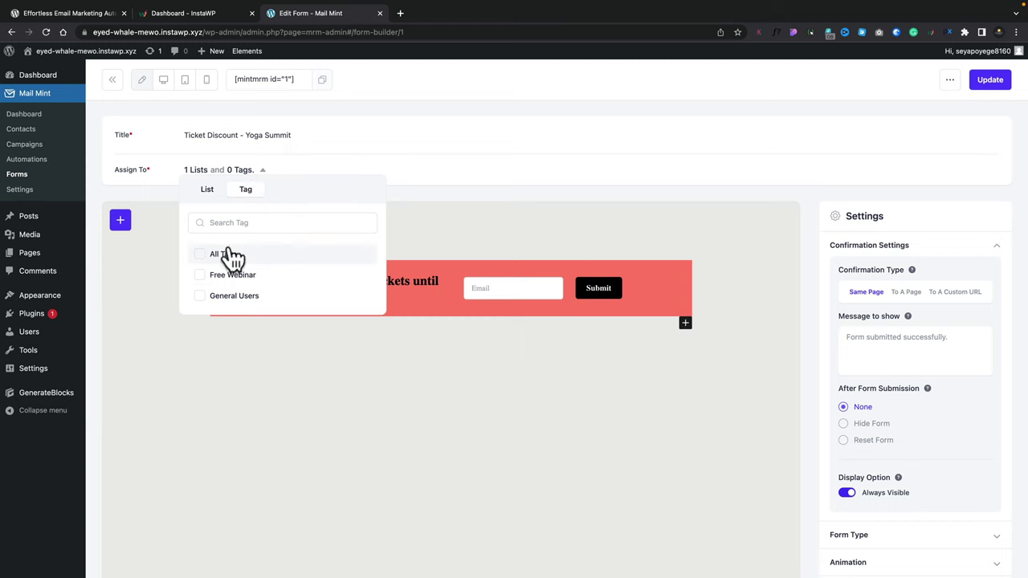
pyautogui.click(311, 159)
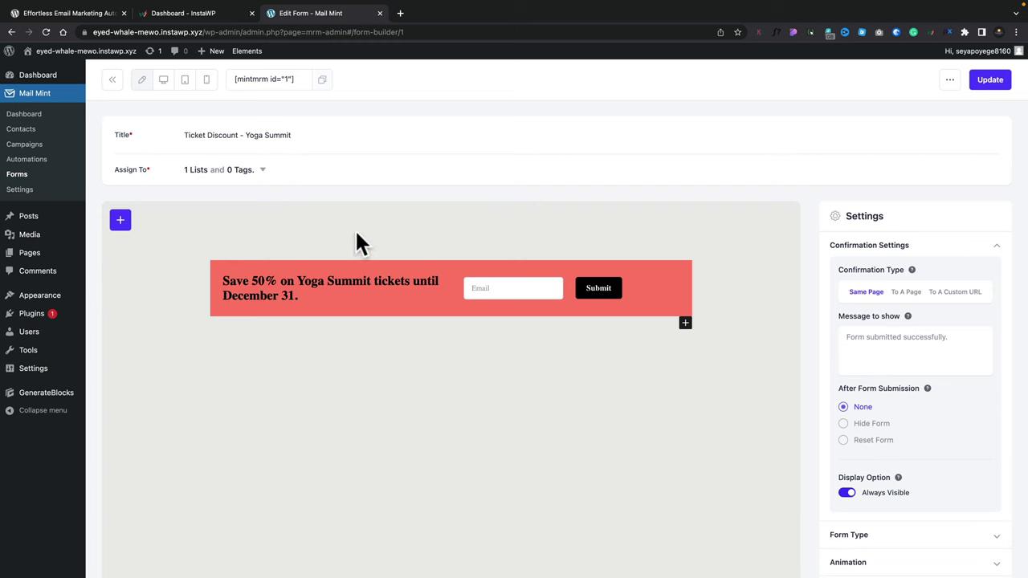
pyautogui.scroll(-3, 905, 330)
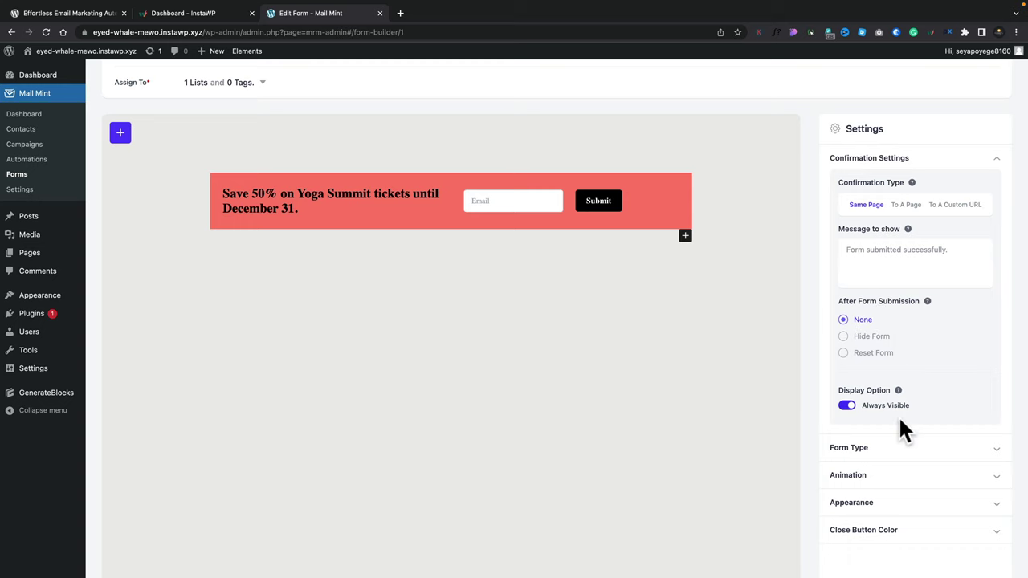
# Expand the Form Type, Animation, Appearance and Close Button Color settings sections
pyautogui.scroll(-1, 898, 415)
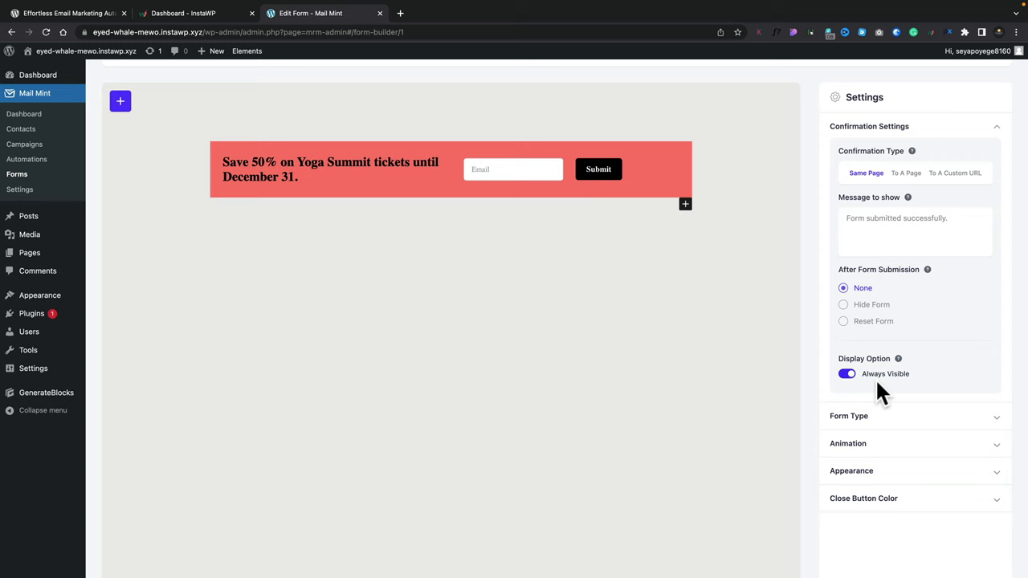
pyautogui.scroll(-3, 880, 401)
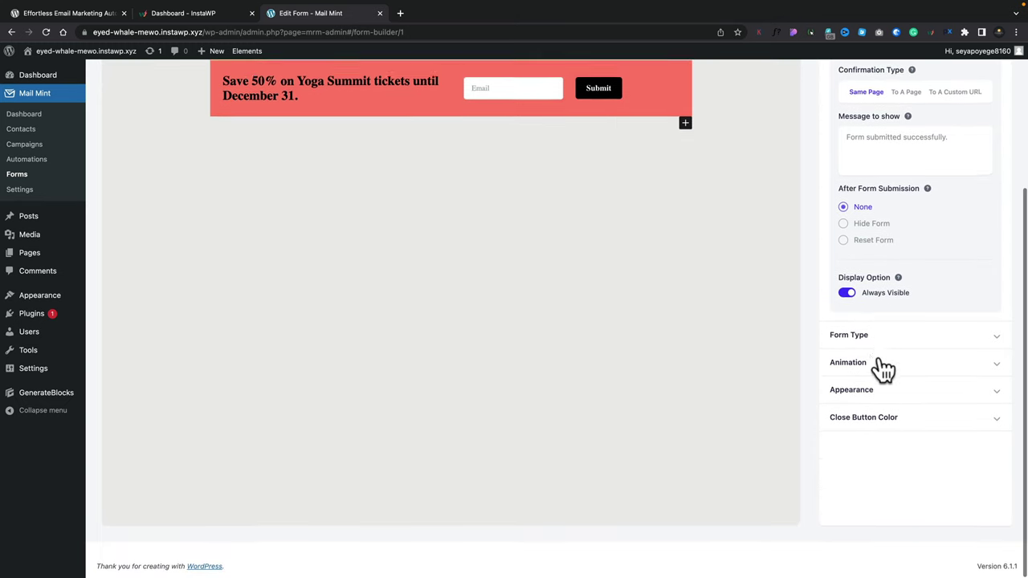
pyautogui.click(876, 336)
pyautogui.scroll(-1, 908, 397)
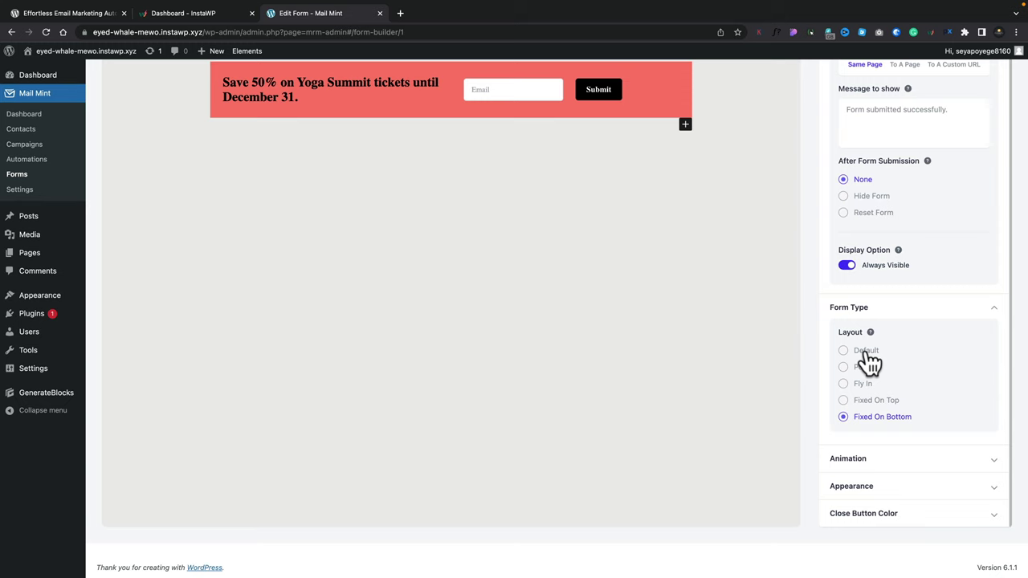
pyautogui.click(864, 458)
pyautogui.scroll(-1, 863, 464)
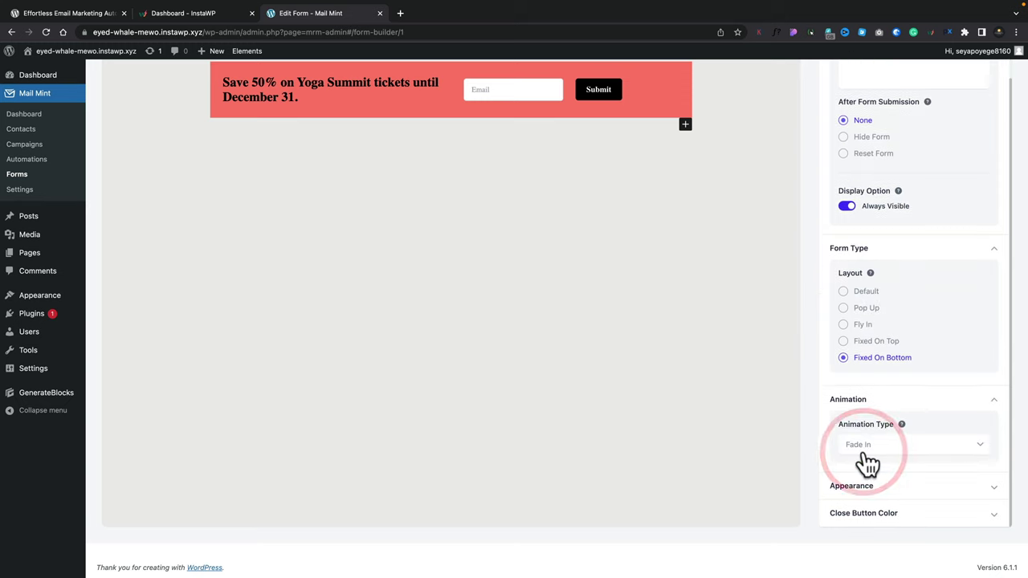
pyautogui.click(862, 485)
pyautogui.scroll(-3, 859, 483)
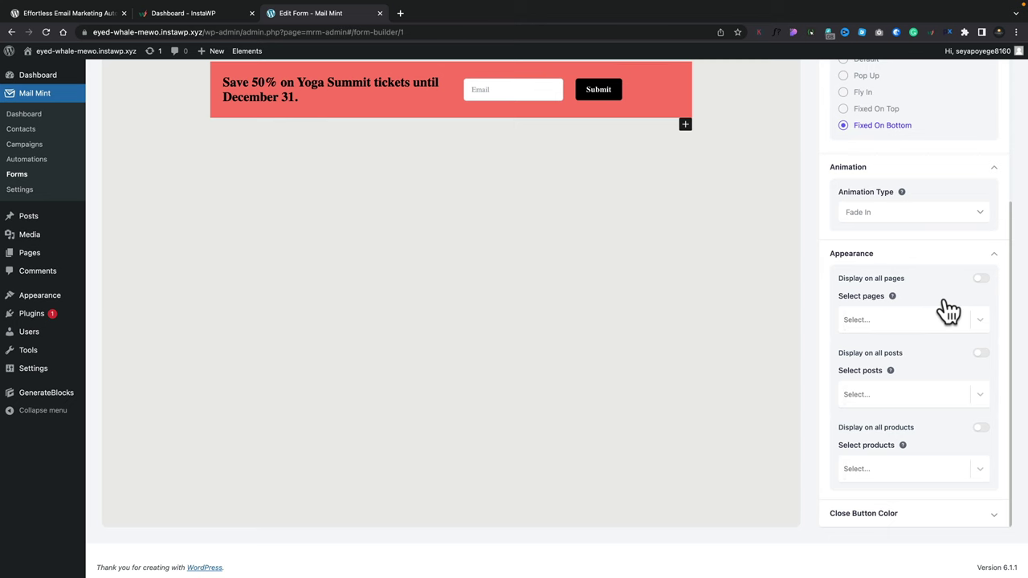
pyautogui.click(920, 514)
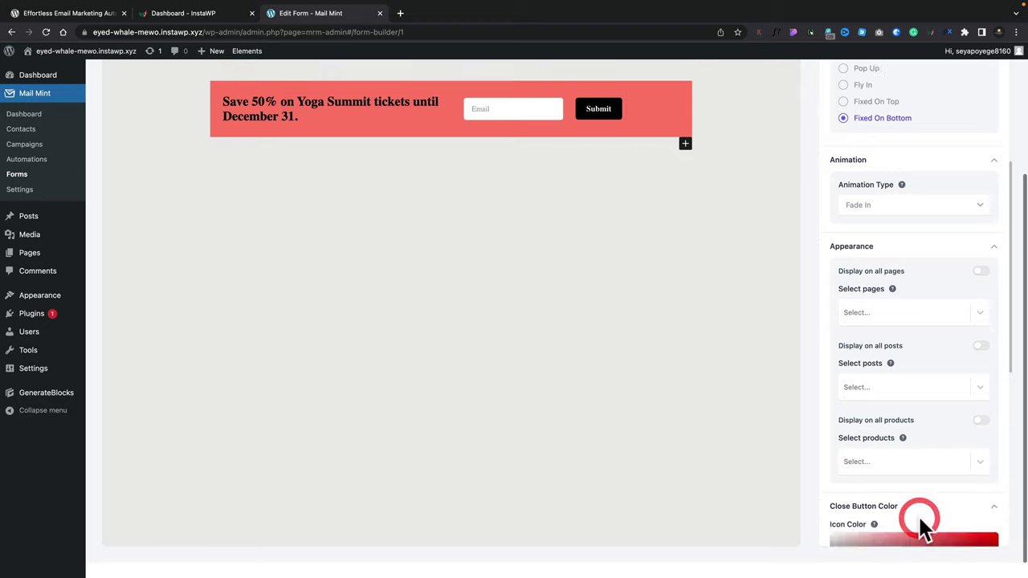
pyautogui.scroll(-5, 918, 513)
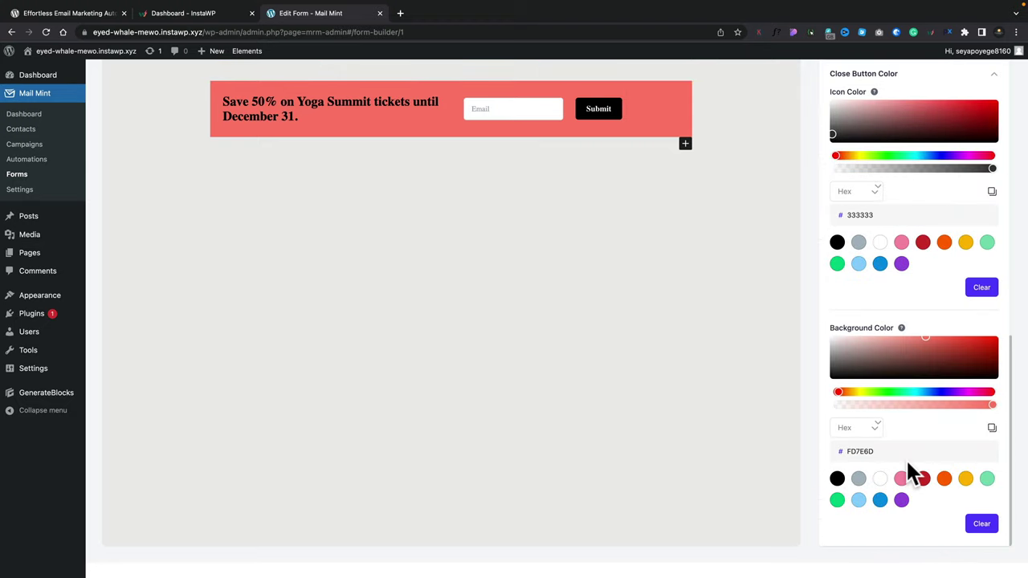
pyautogui.scroll(3, 482, 241)
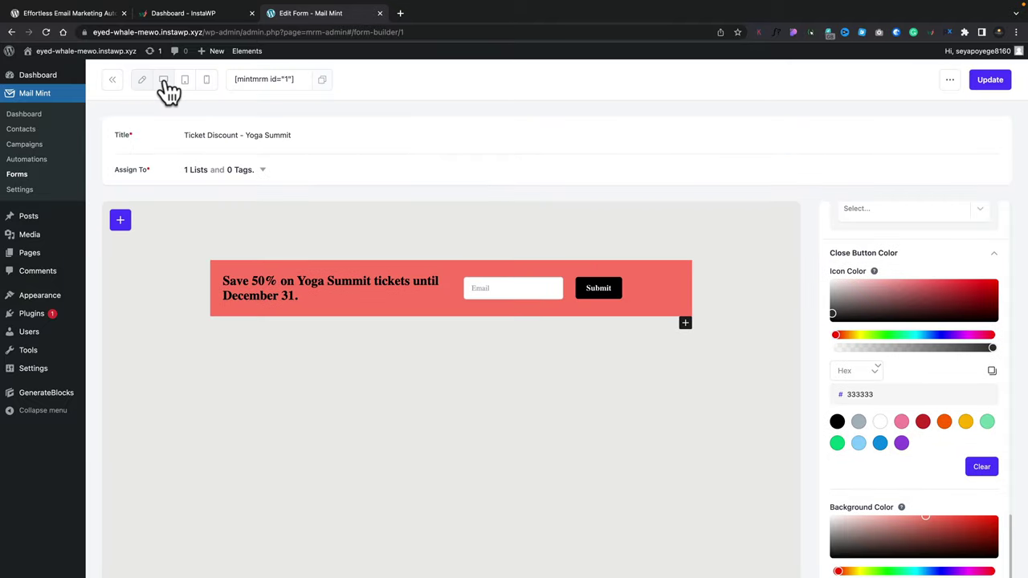
pyautogui.click(164, 80)
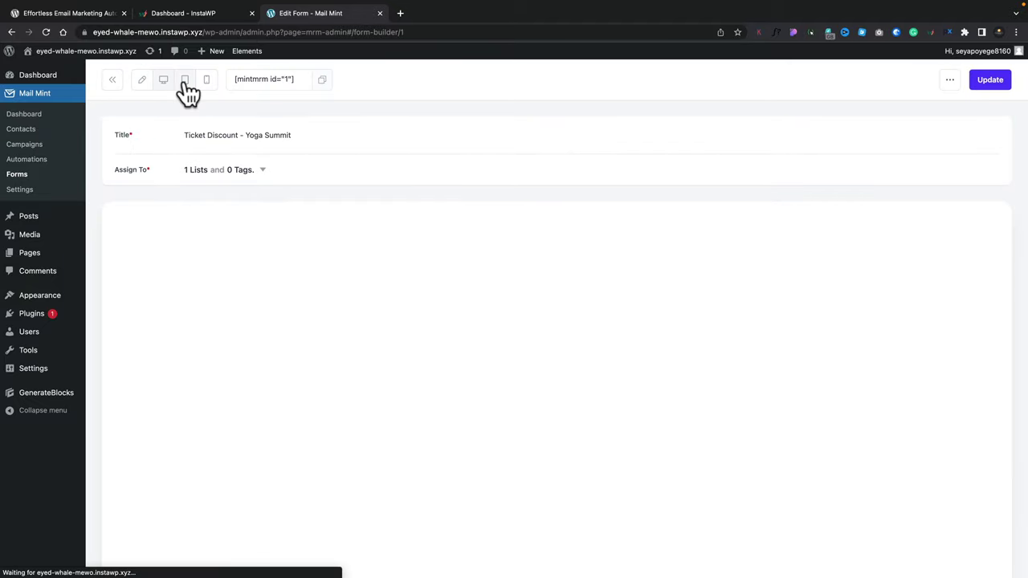
pyautogui.click(185, 80)
pyautogui.scroll(-3, 233, 321)
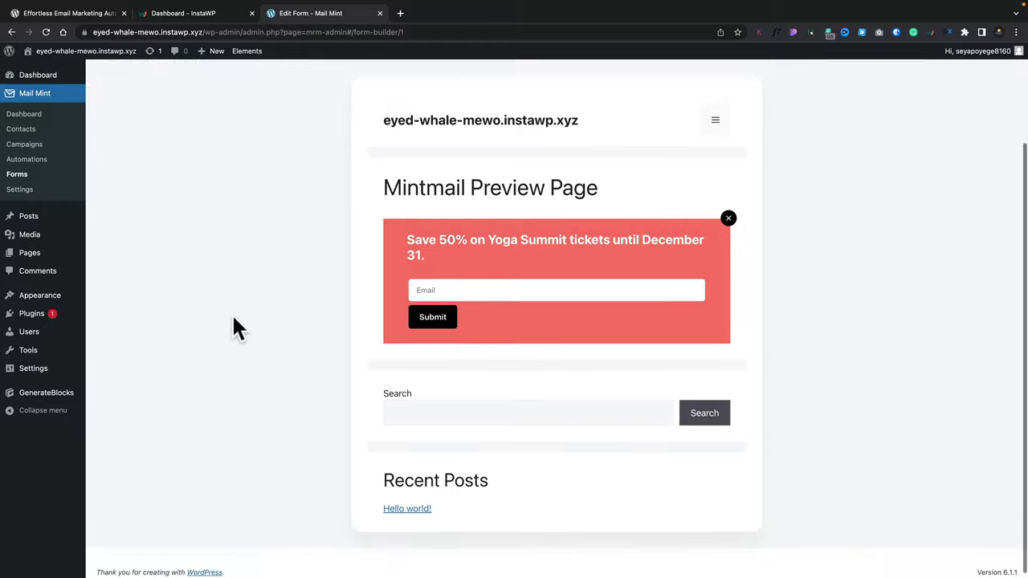
pyautogui.scroll(3, 232, 325)
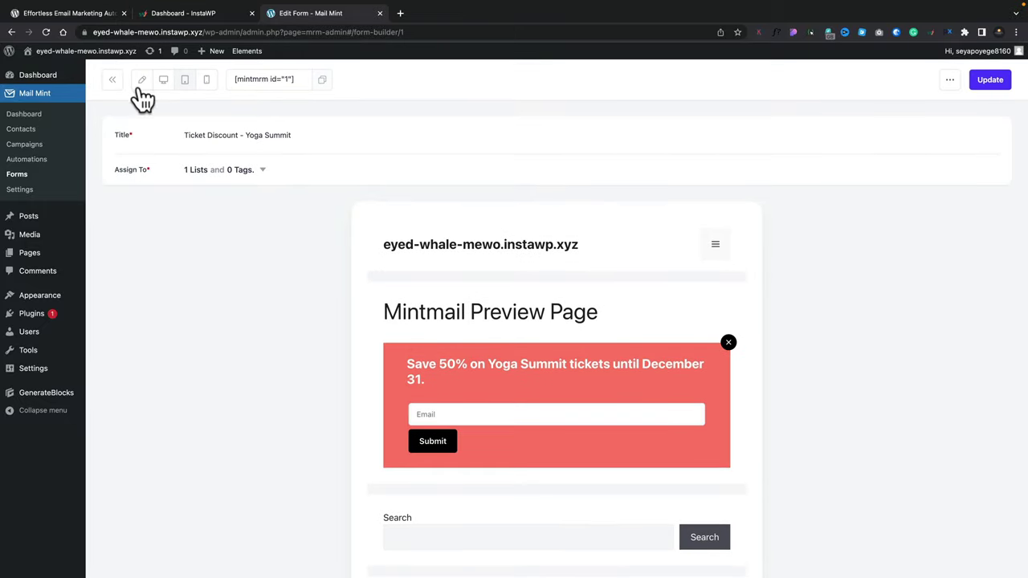
pyautogui.click(141, 80)
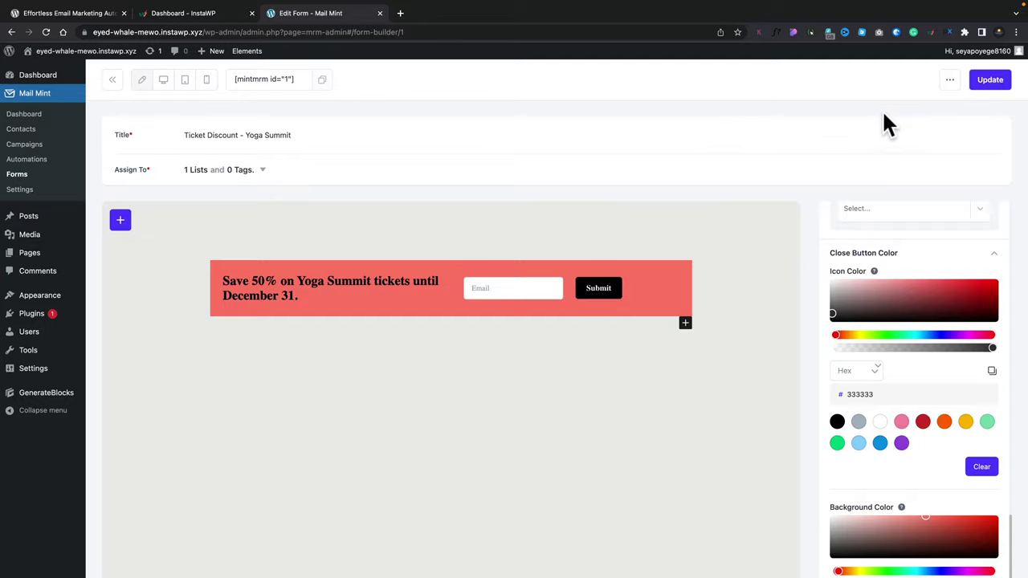
# Save the current Yoga Summit form changes
pyautogui.click(950, 79)
pyautogui.click(996, 79)
pyautogui.scroll(-5, 813, 502)
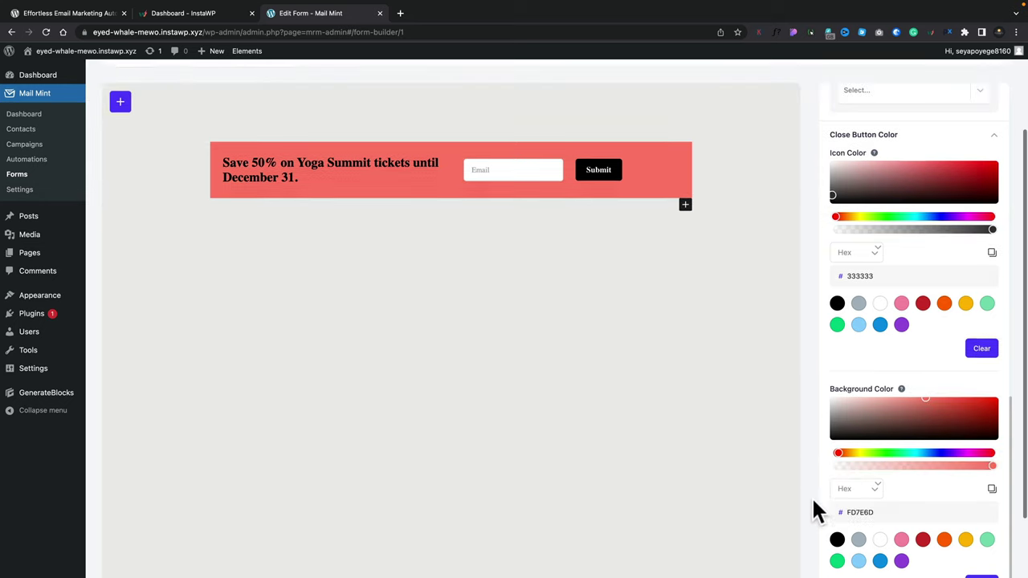
pyautogui.scroll(4, 812, 502)
pyautogui.scroll(1, 811, 496)
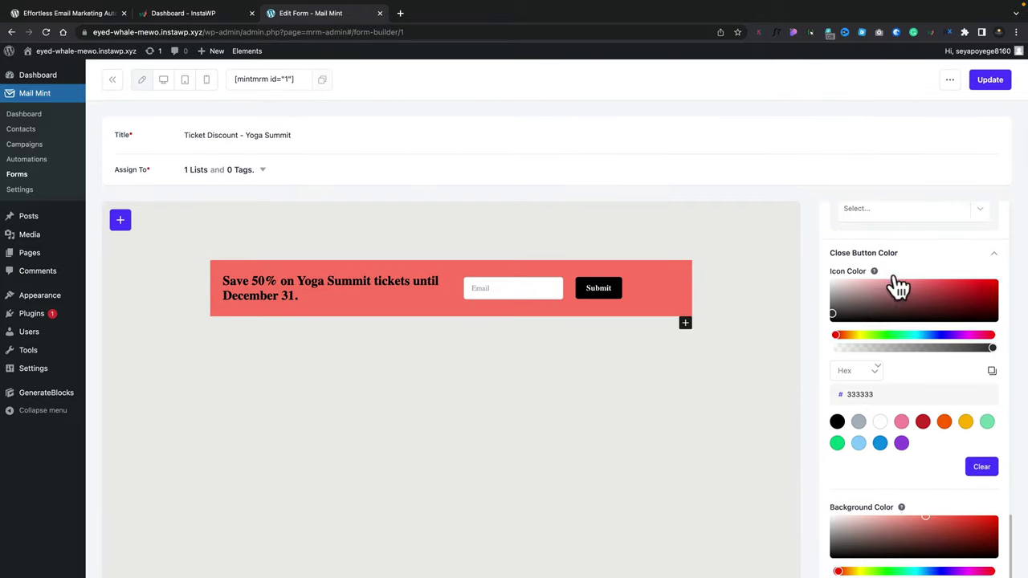
pyautogui.scroll(3, 895, 281)
pyautogui.scroll(1, 894, 279)
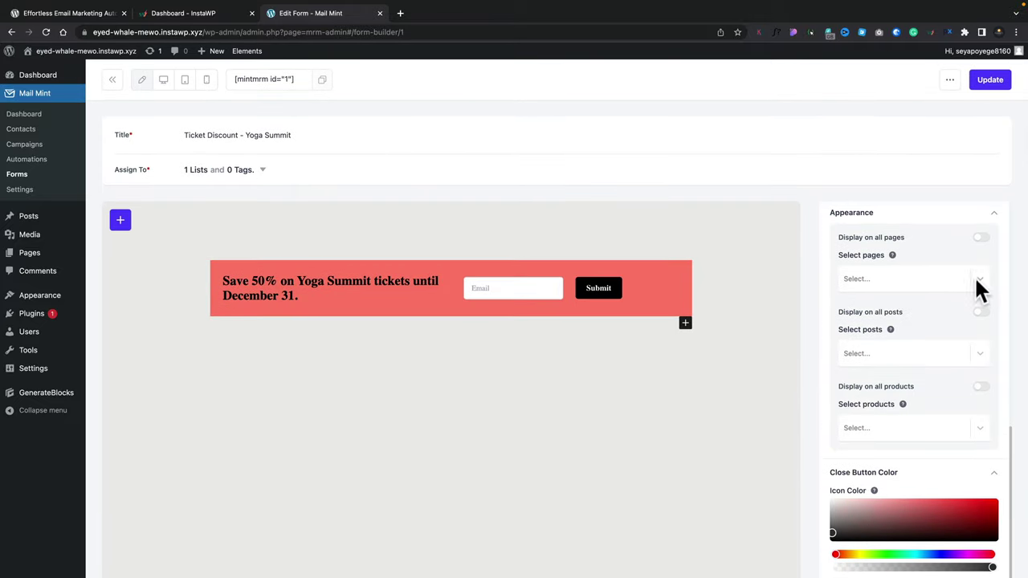
pyautogui.scroll(1, 980, 272)
# Turn on Display on all pages and Display on all posts, and update the form
pyautogui.click(993, 257)
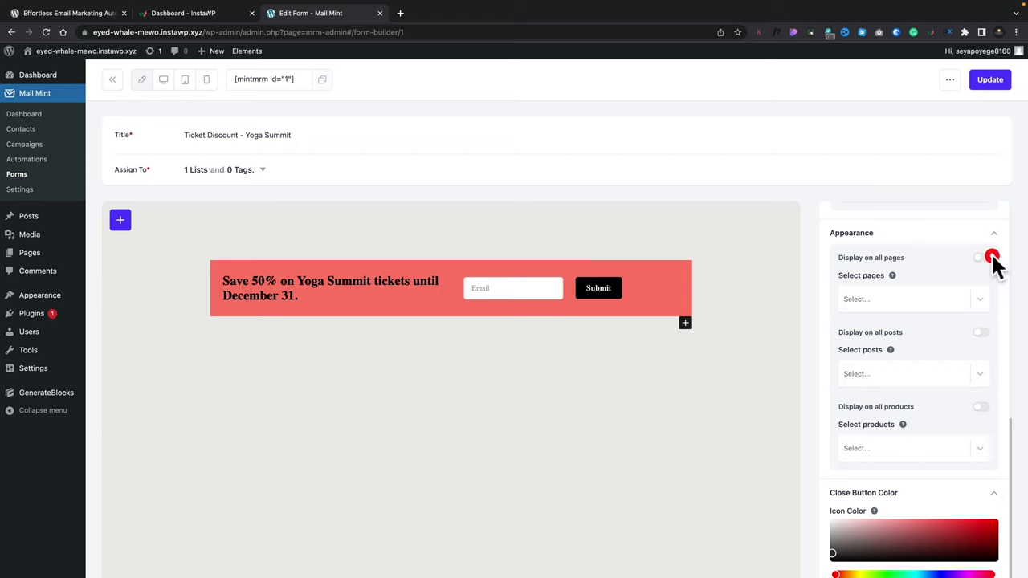
pyautogui.click(982, 258)
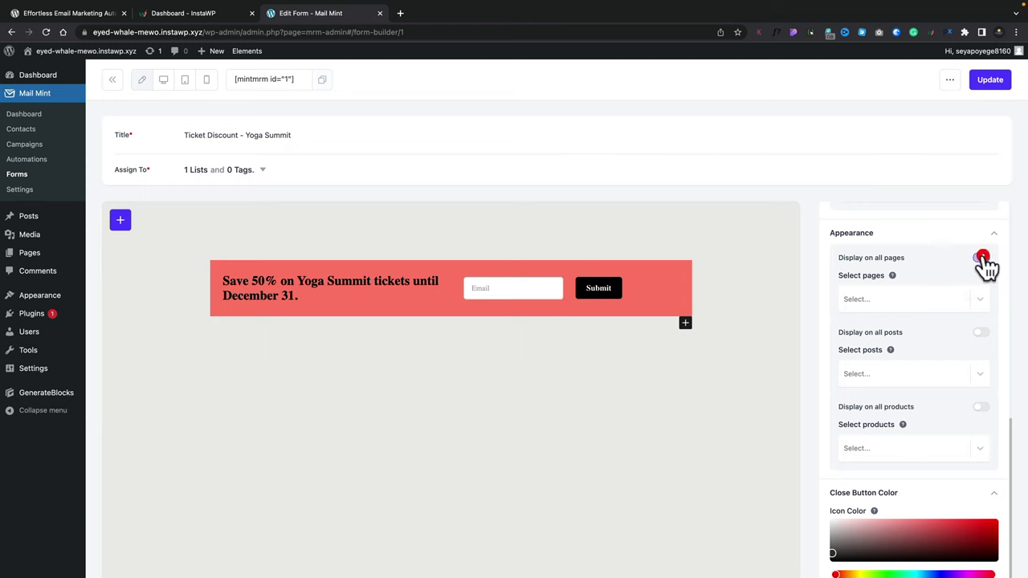
pyautogui.click(982, 333)
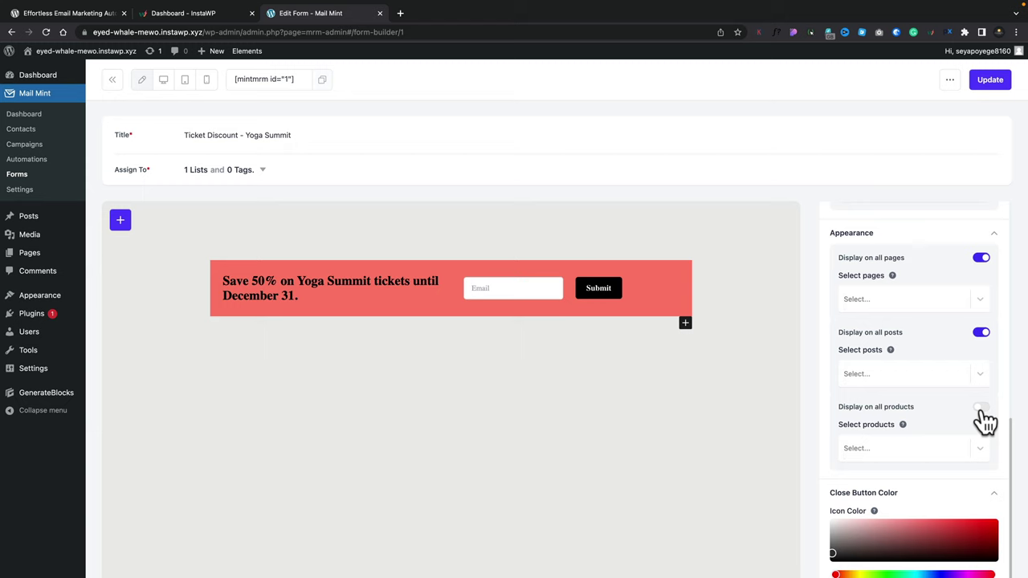
pyautogui.click(872, 187)
pyautogui.click(992, 84)
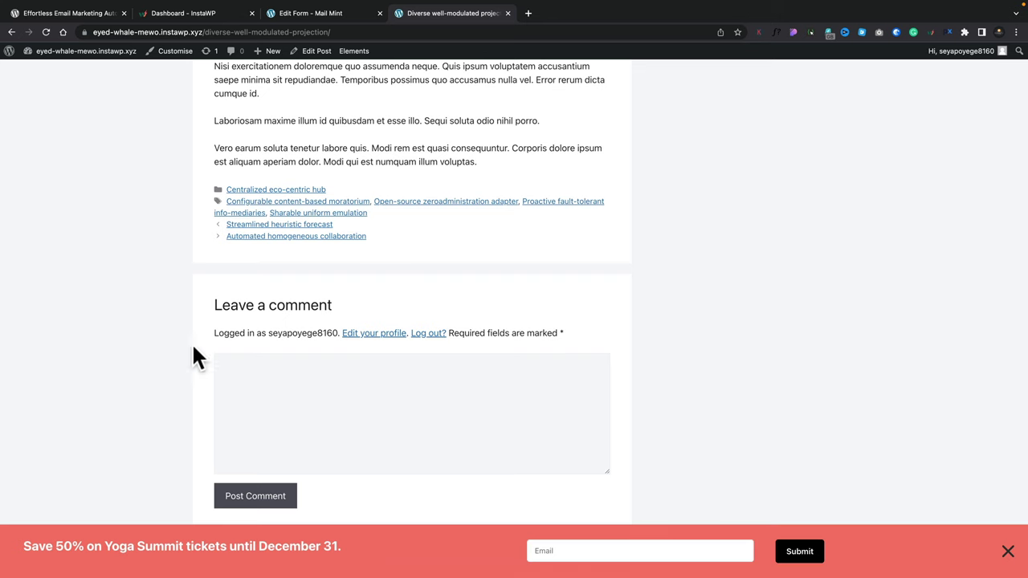
# Check the Yoga Summit discount bar at the bottom of the live blog post
pyautogui.scroll(2, 731, 415)
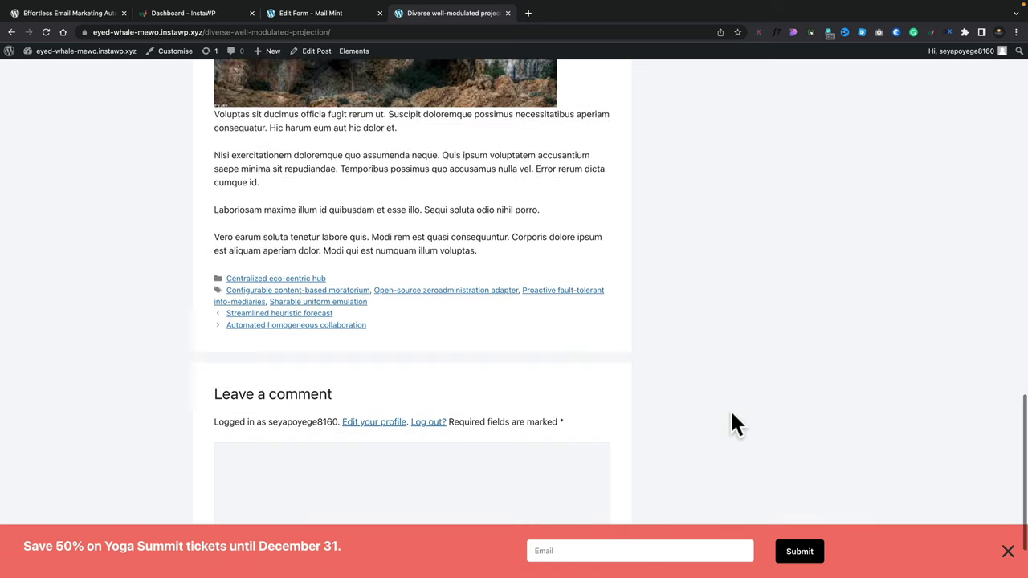
pyautogui.scroll(-2, 732, 422)
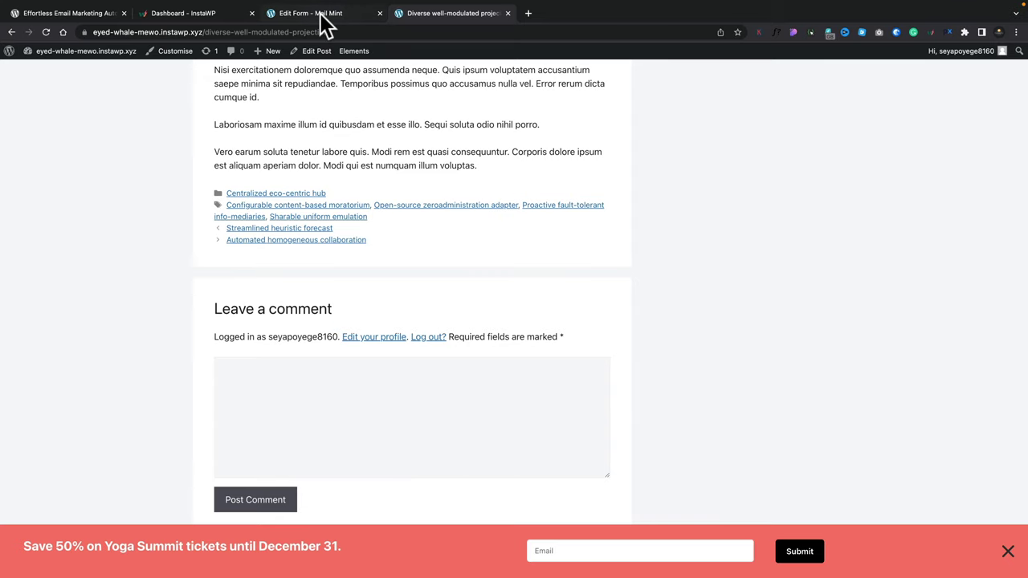
pyautogui.click(319, 14)
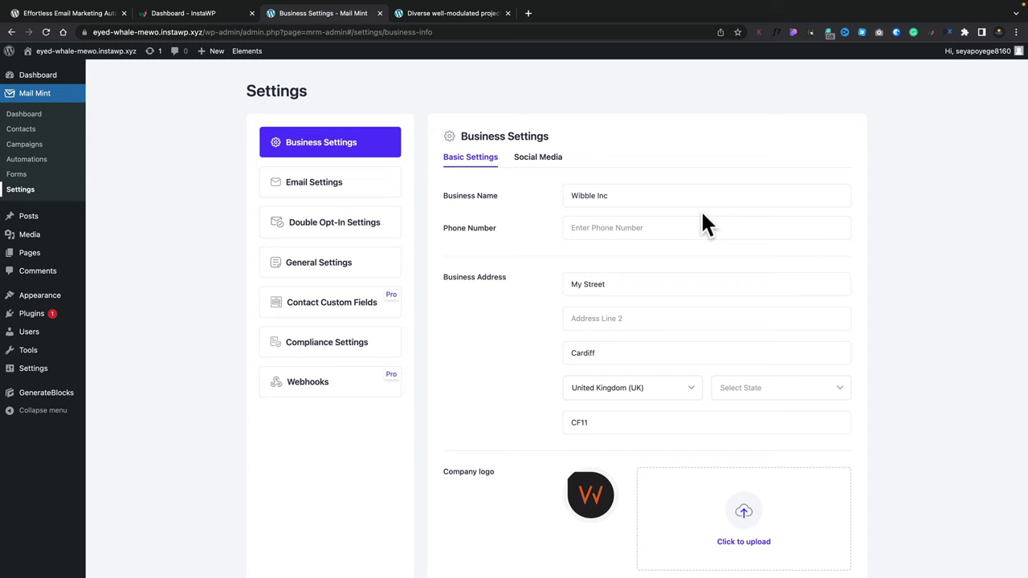
# Review Business Settings and Social Media profiles, then bring up the Email Settings section
pyautogui.scroll(-3, 702, 214)
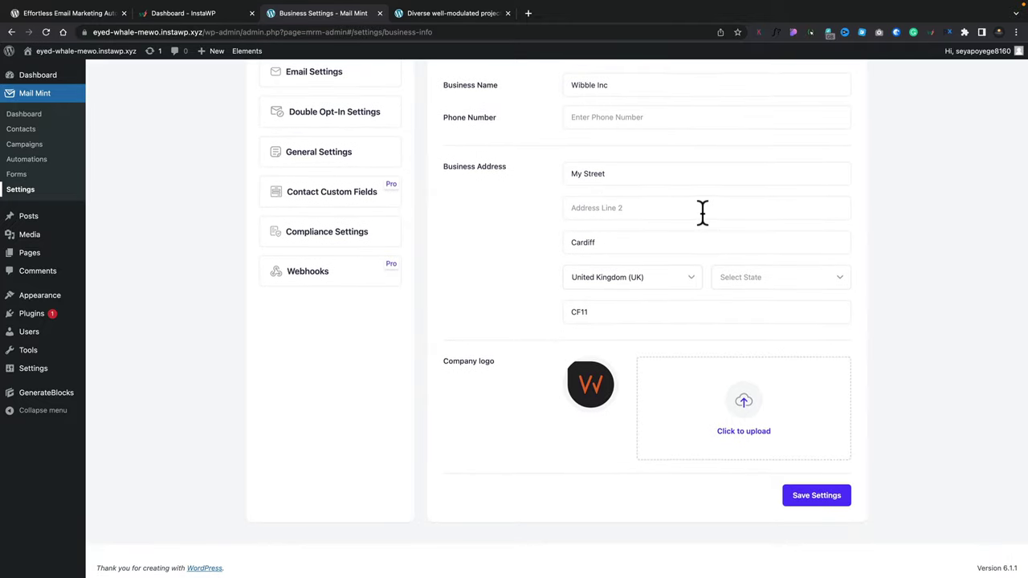
pyautogui.scroll(3, 701, 213)
pyautogui.click(533, 158)
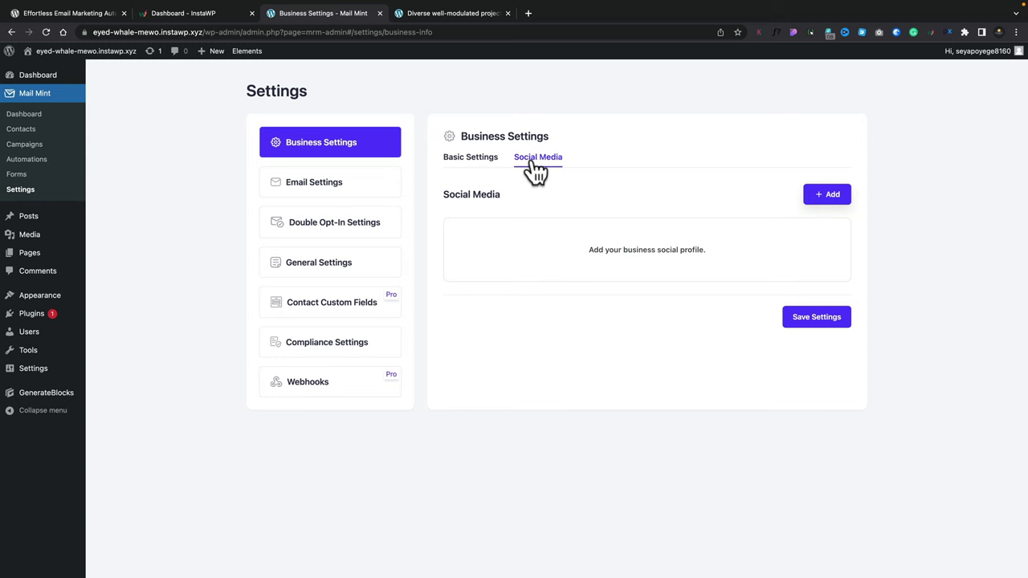
pyautogui.click(295, 183)
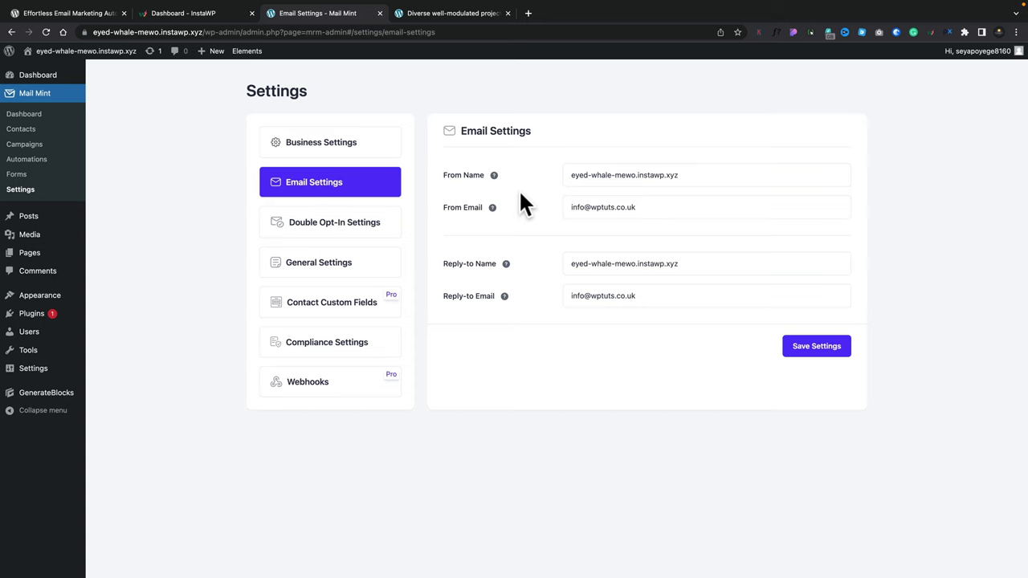
# Check the double opt-in email and its redirect to Mint Mail Opt-in Confirmation, then open General Settings
pyautogui.click(354, 225)
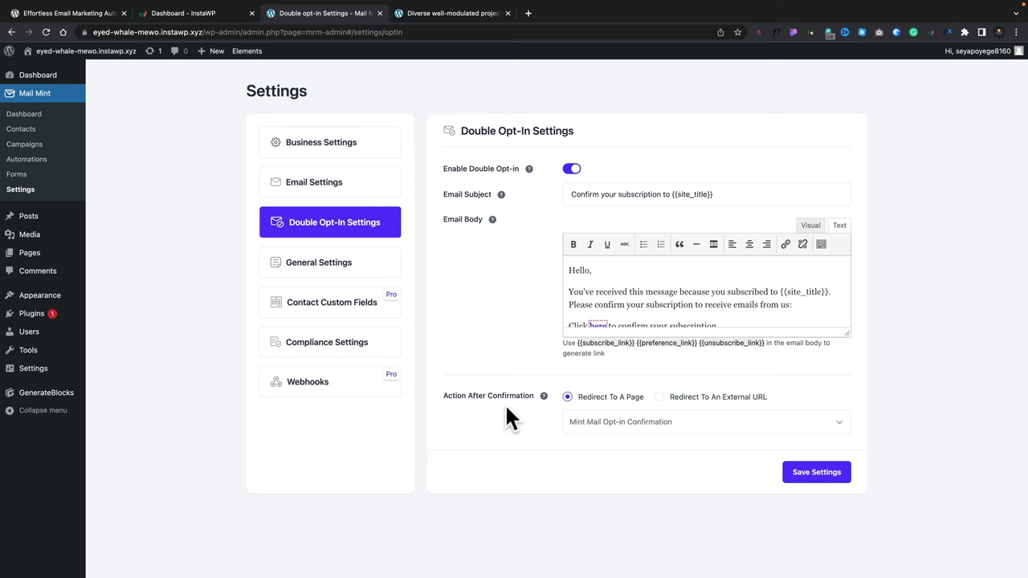
pyautogui.scroll(-2, 666, 313)
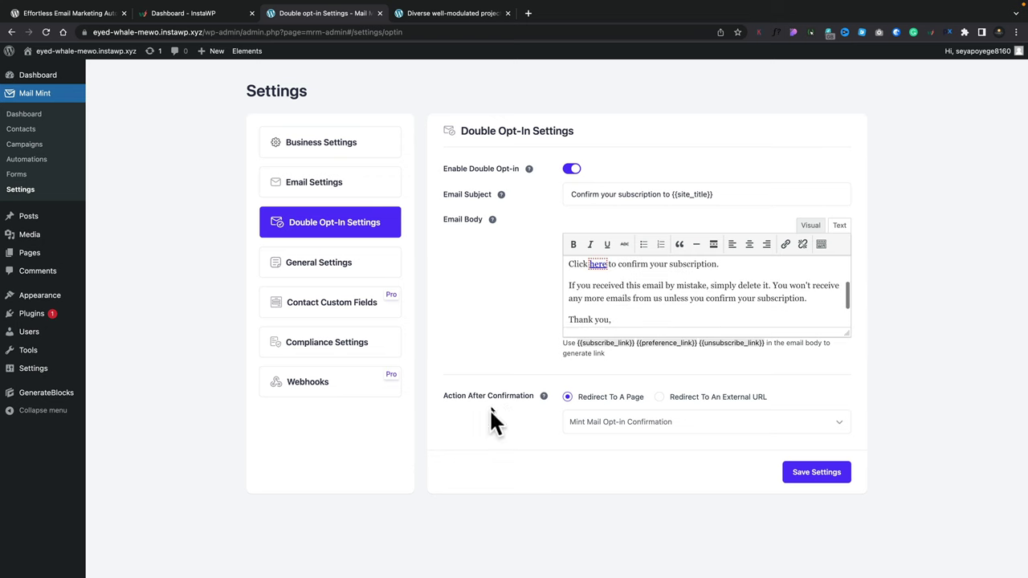
pyautogui.click(701, 429)
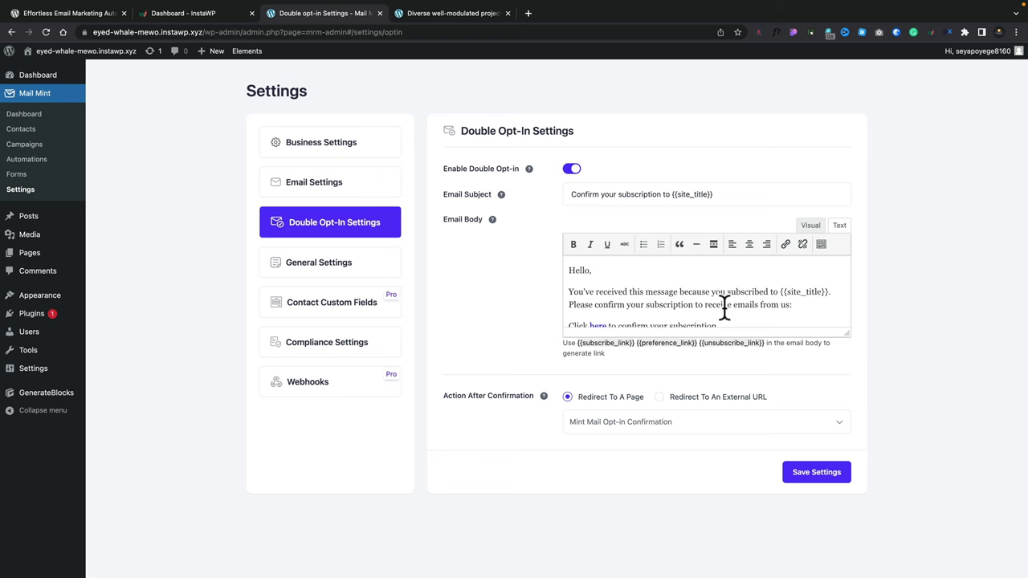
pyautogui.click(346, 264)
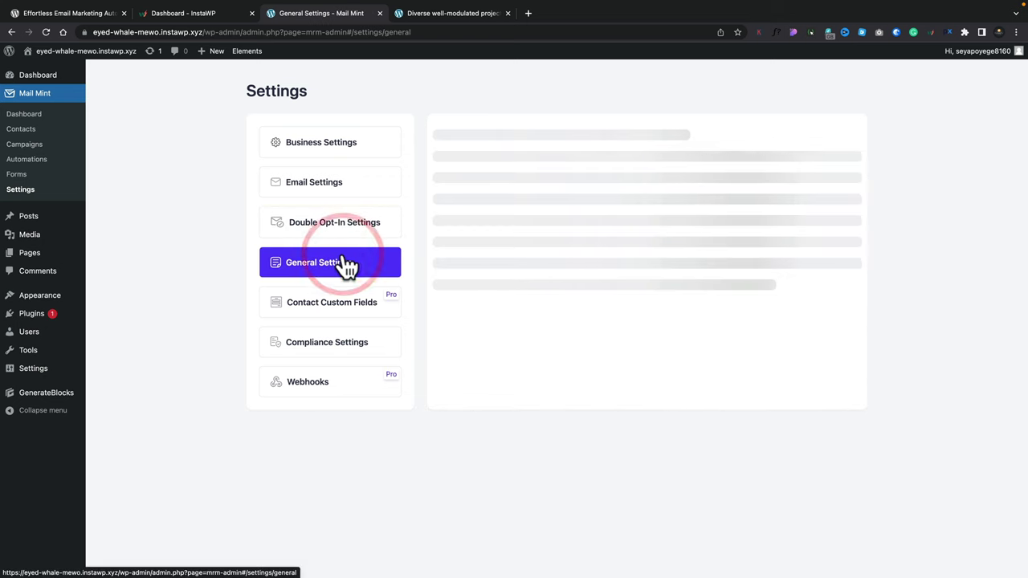
pyautogui.scroll(-1, 920, 403)
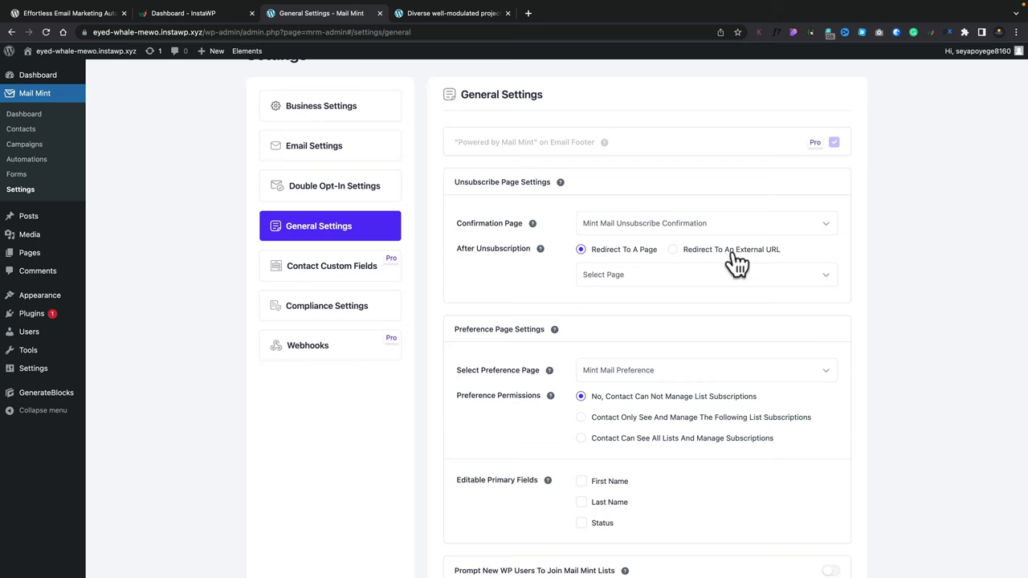
pyautogui.click(732, 283)
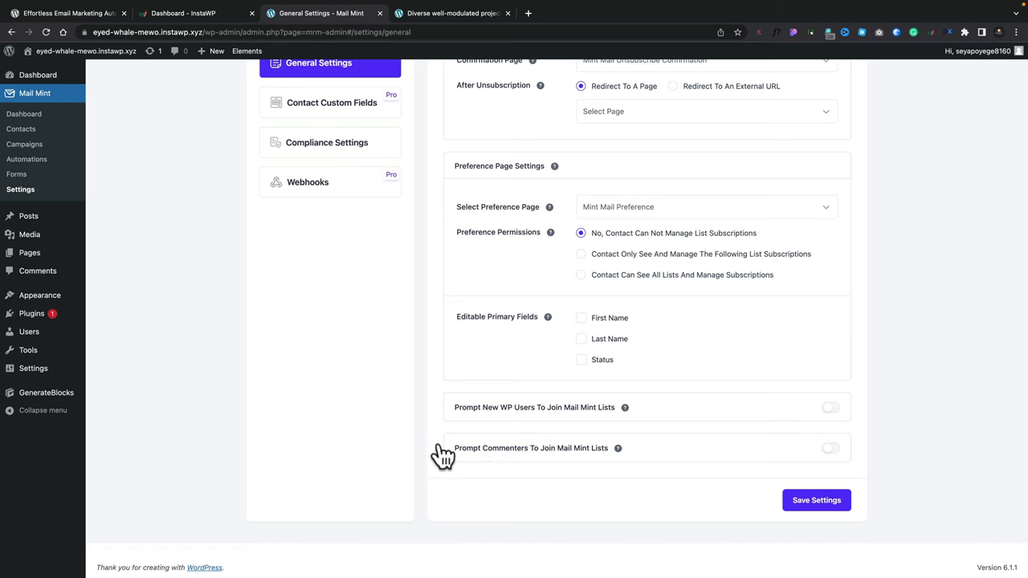
pyautogui.scroll(3, 338, 422)
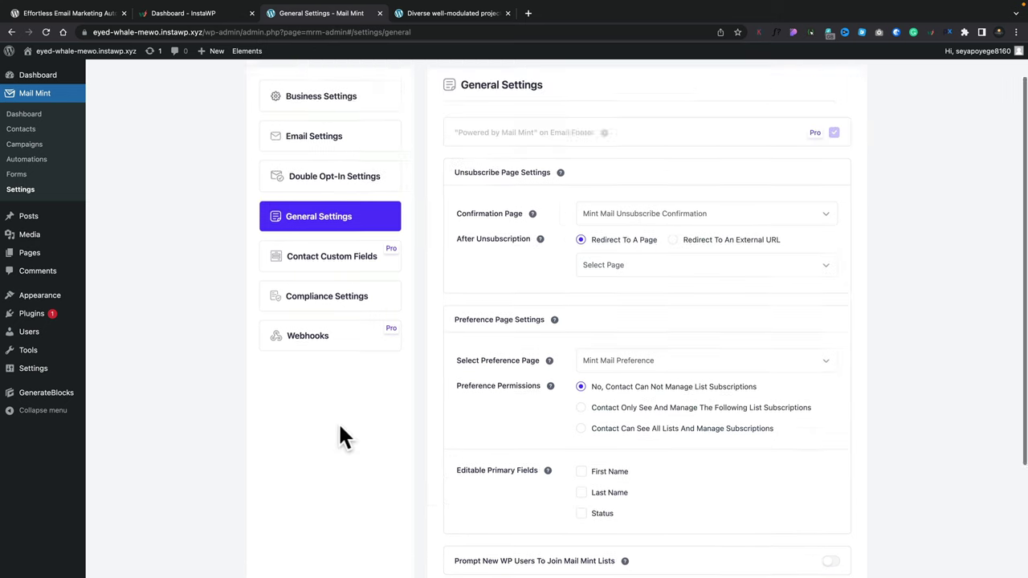
pyautogui.click(325, 311)
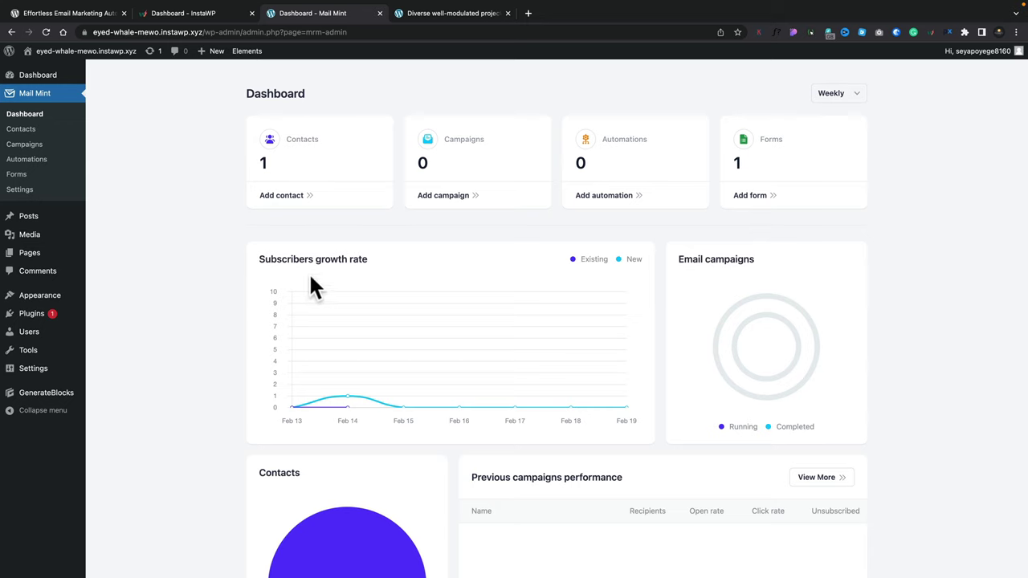
# Open the new-contact form, leave it, and view the only contact's full details
pyautogui.click(284, 196)
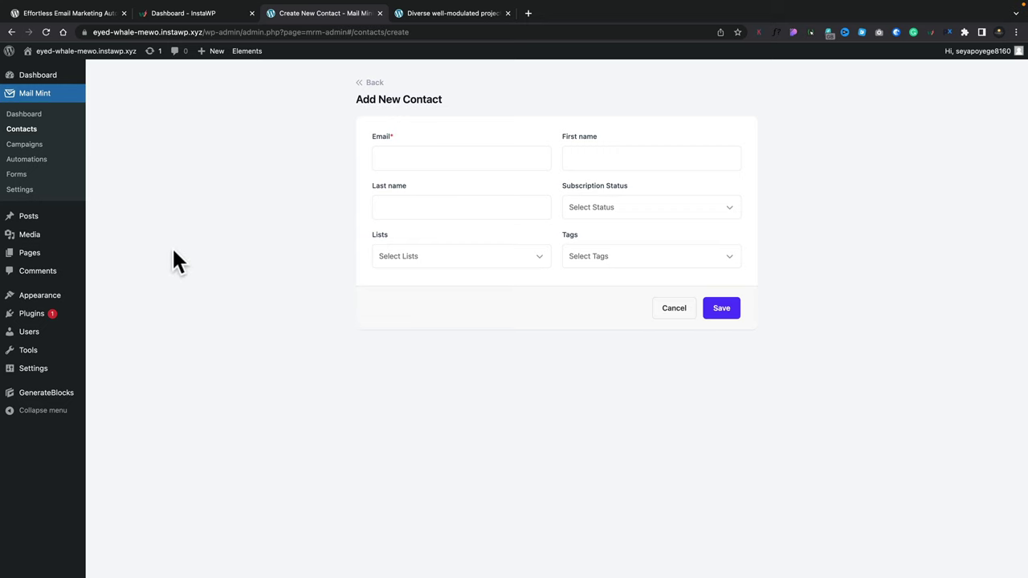
pyautogui.click(368, 82)
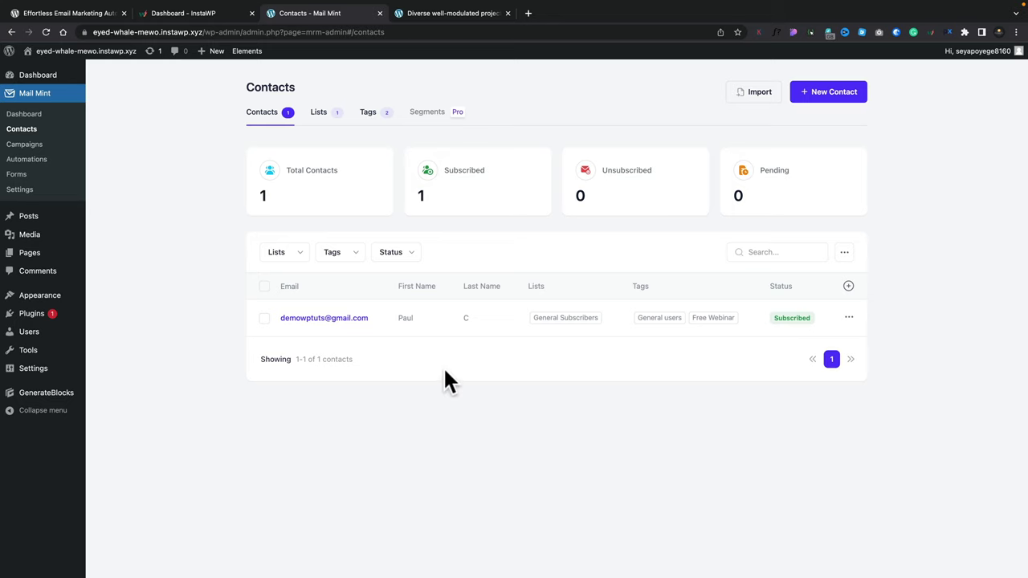
pyautogui.click(849, 320)
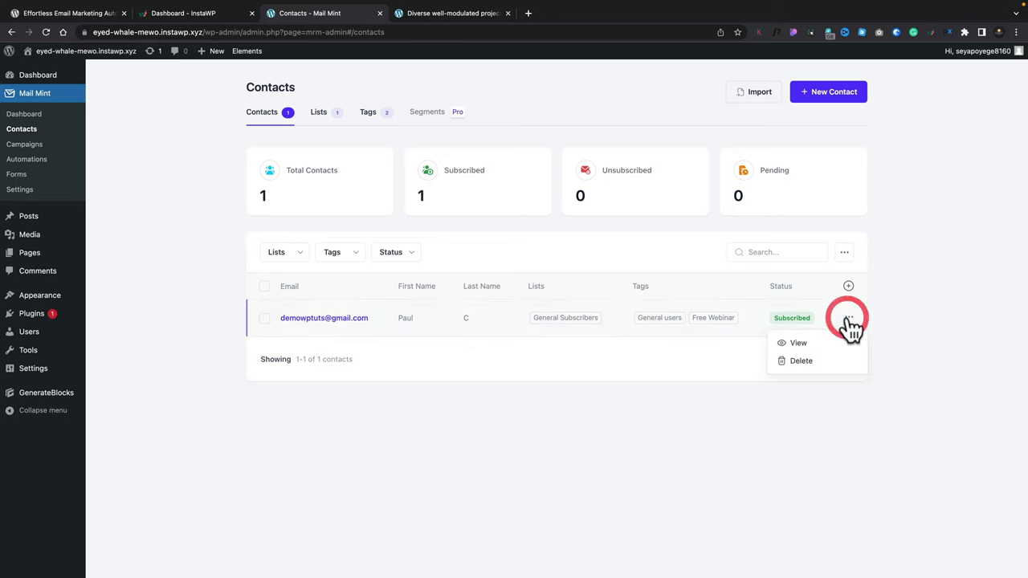
pyautogui.click(804, 344)
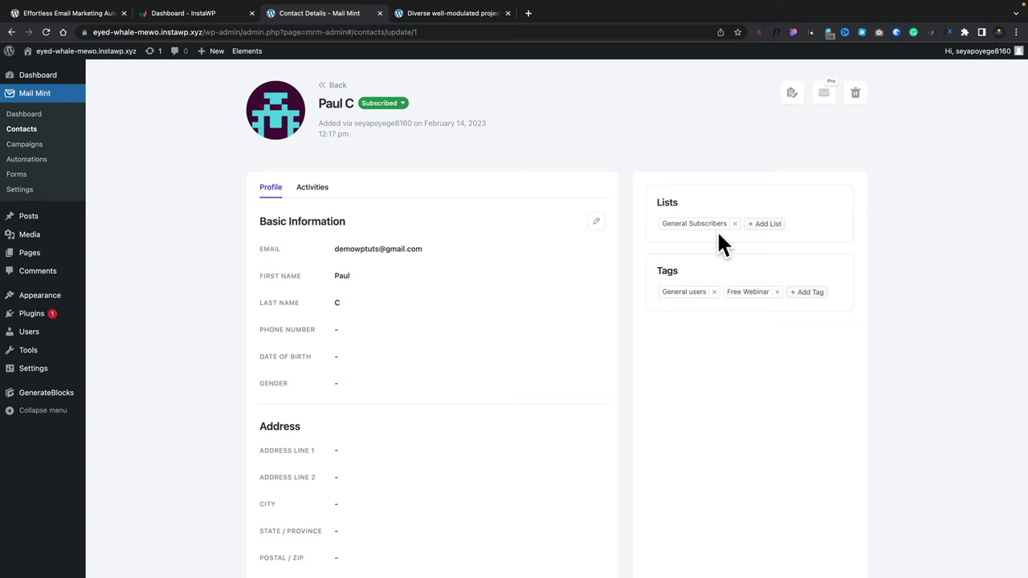
# Look over the contact's activity feed, then bring up the new campaign type chooser
pyautogui.scroll(-3, 408, 376)
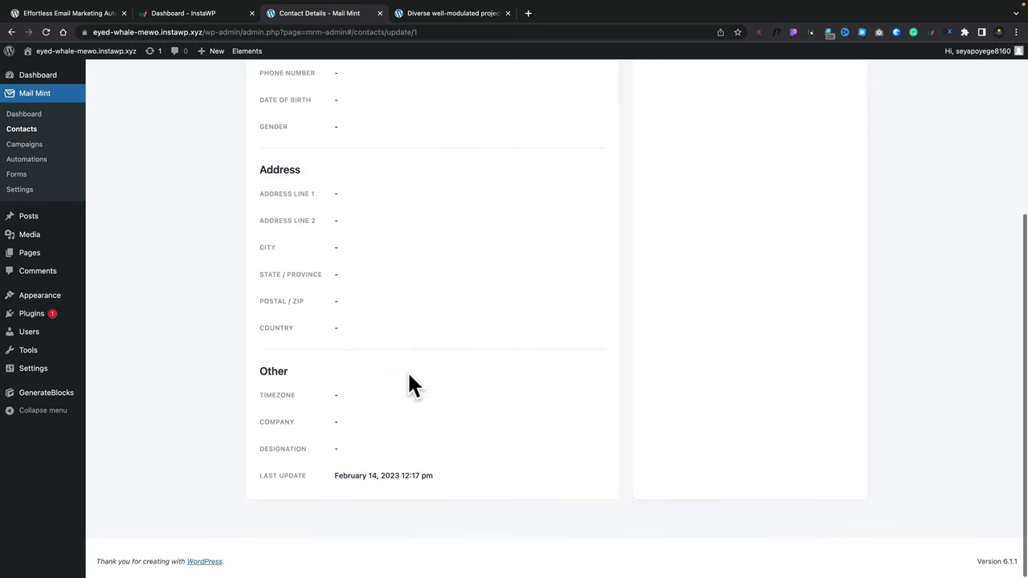
pyautogui.scroll(4, 408, 376)
pyautogui.scroll(-1, 370, 321)
pyautogui.click(308, 187)
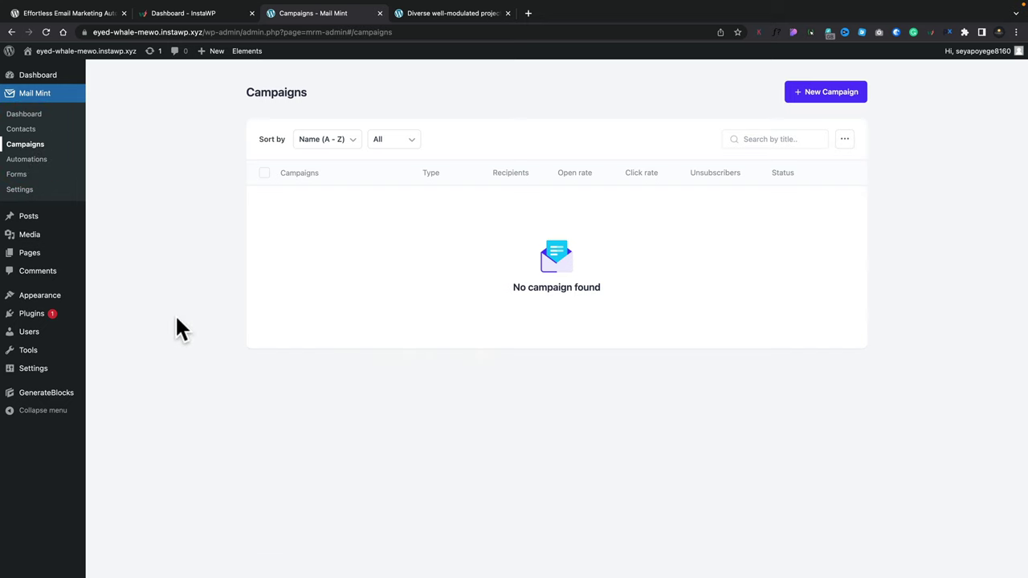
pyautogui.click(822, 98)
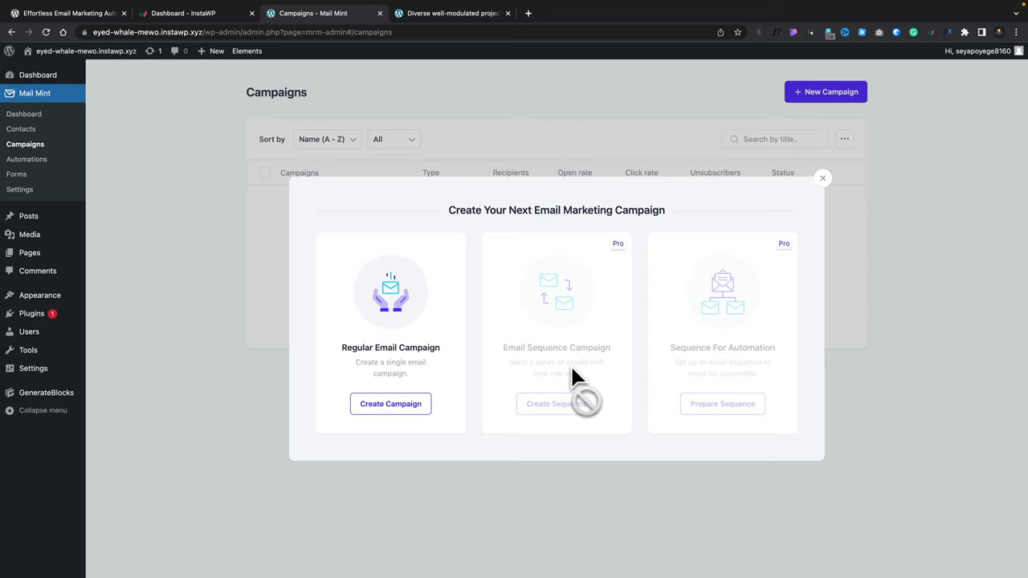
# Create a Regular Email Campaign, view its recipient lists without picking one, and open email design
pyautogui.click(392, 413)
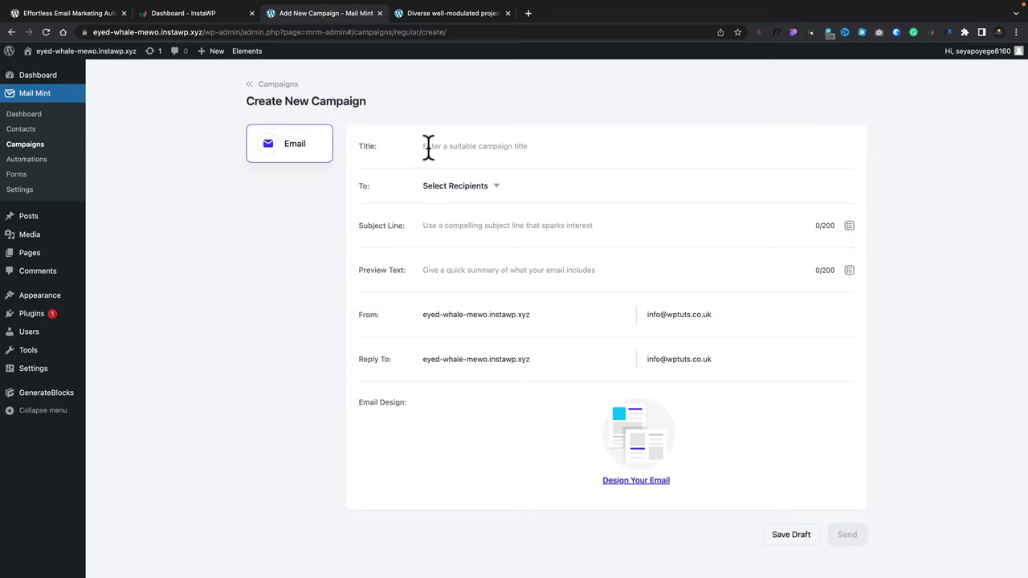
pyautogui.click(496, 187)
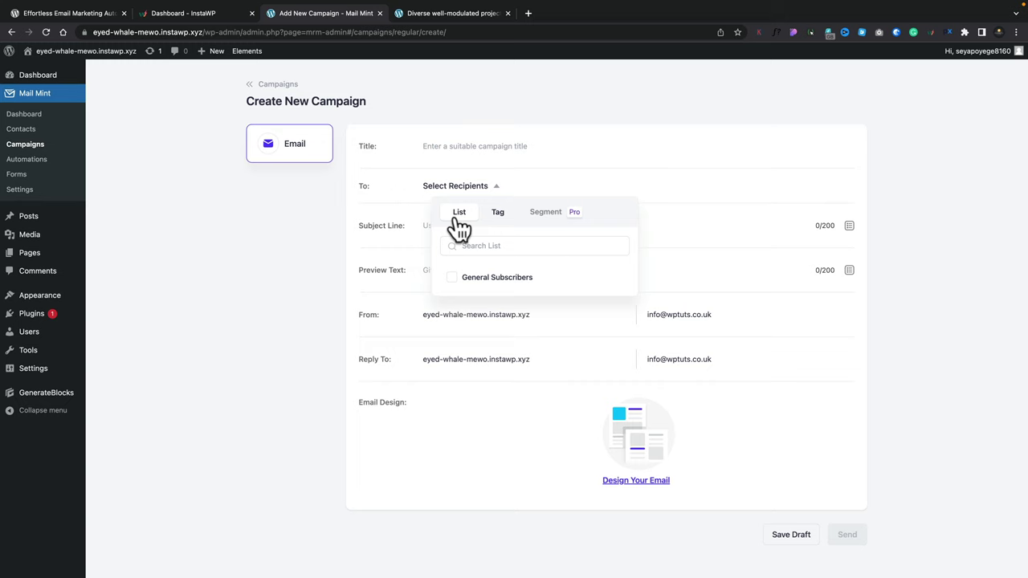
pyautogui.click(685, 186)
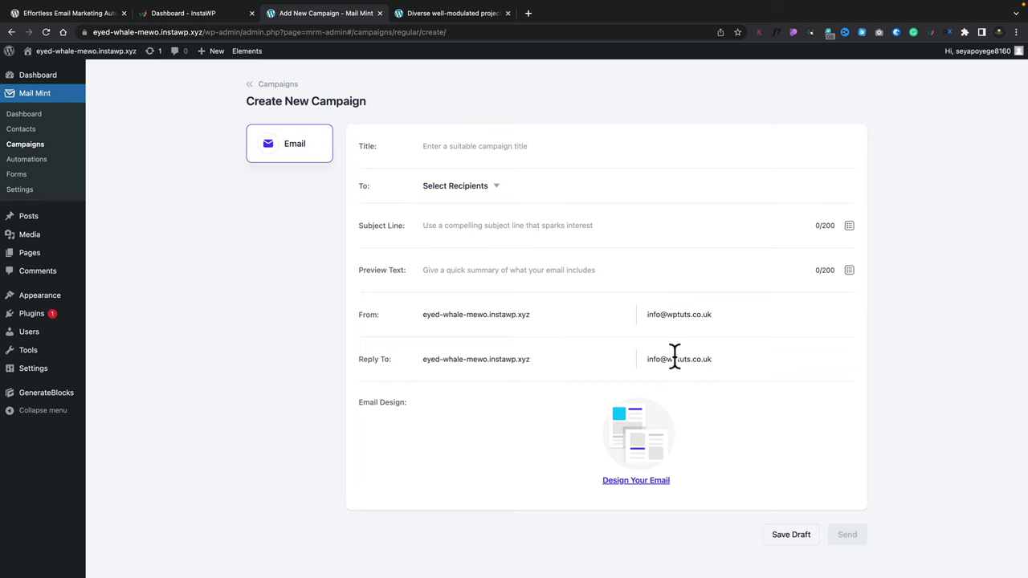
pyautogui.scroll(-1, 663, 446)
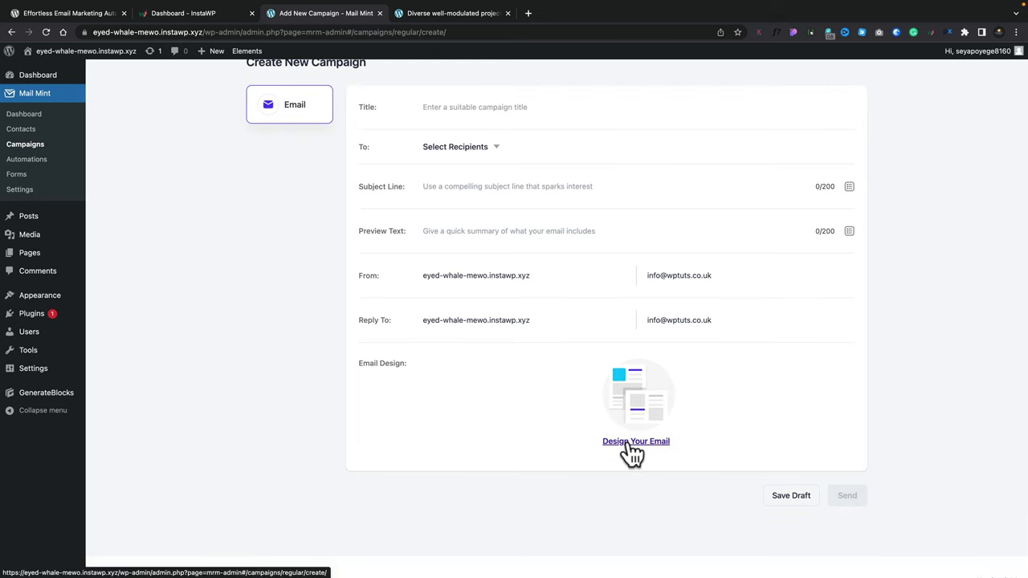
pyautogui.click(628, 443)
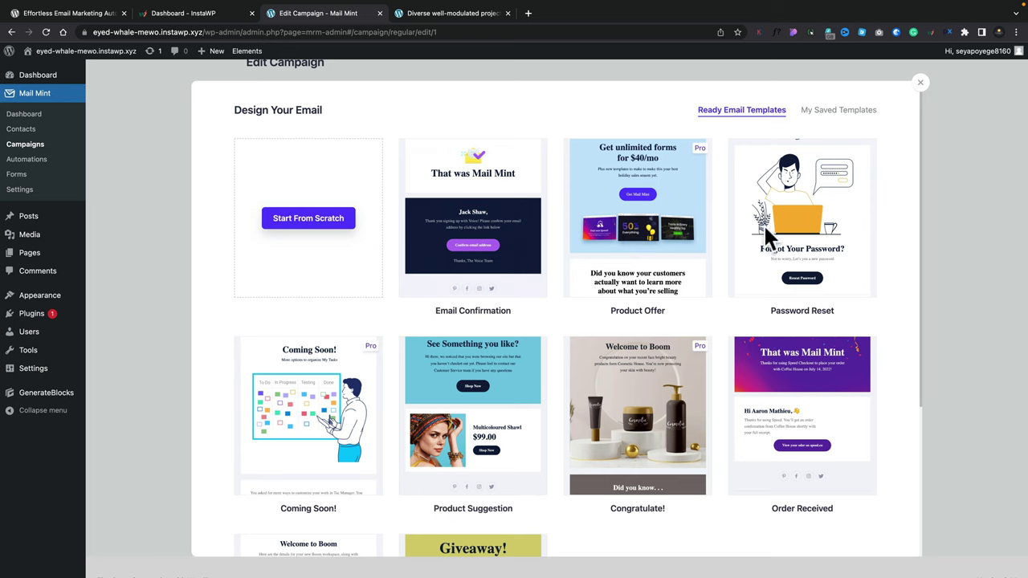
# Apply the Password Reset template, then switch to Classic Editor and back to the block builder
pyautogui.moveTo(801, 228)
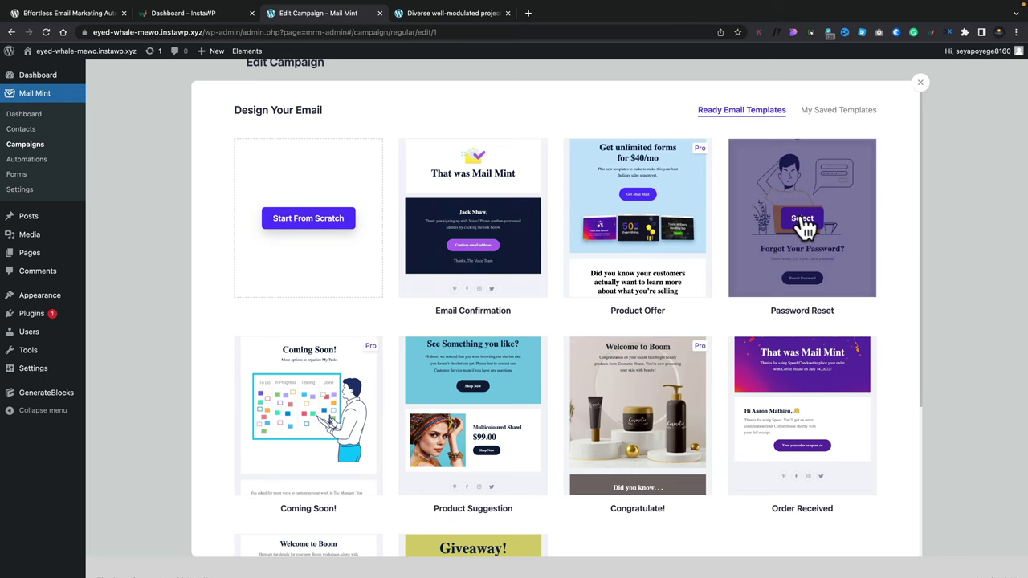
pyautogui.click(802, 225)
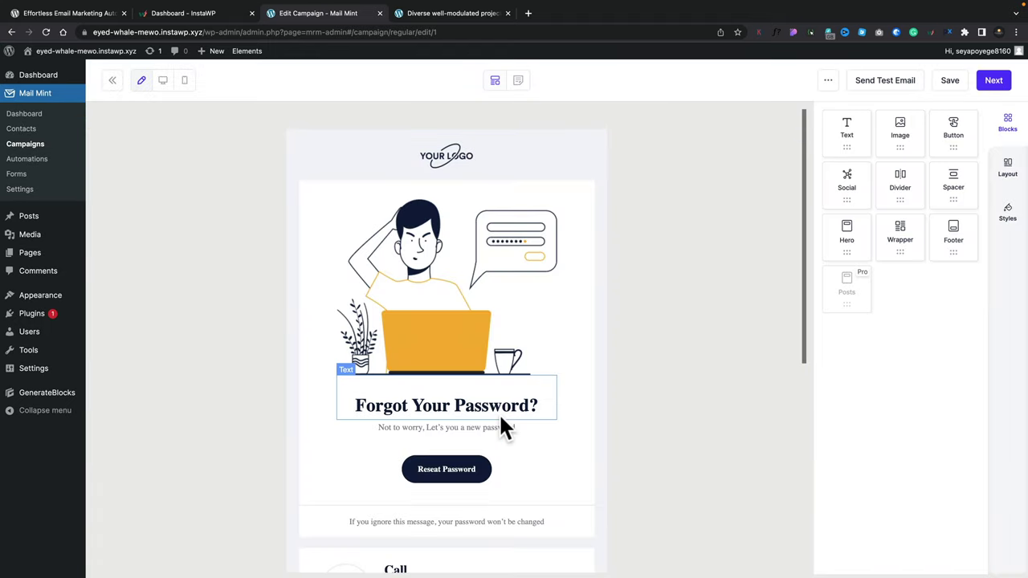
pyautogui.scroll(-3, 498, 413)
pyautogui.scroll(2, 499, 413)
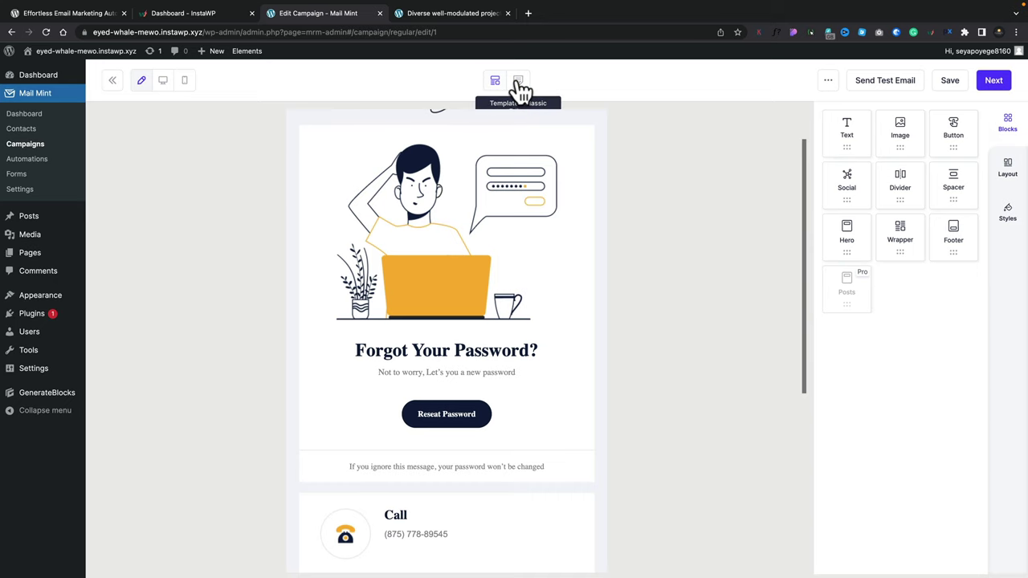
pyautogui.click(518, 83)
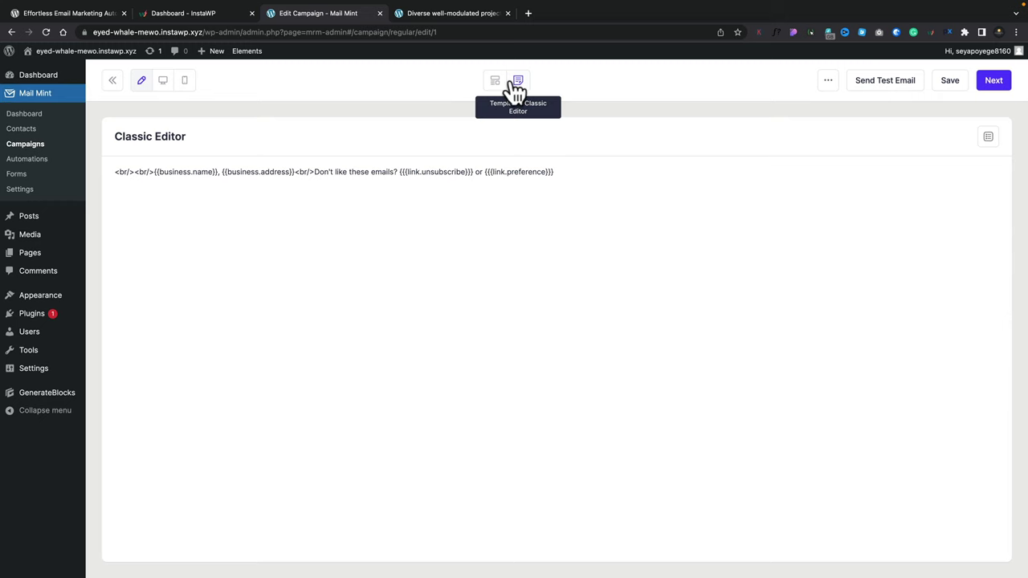
pyautogui.click(497, 81)
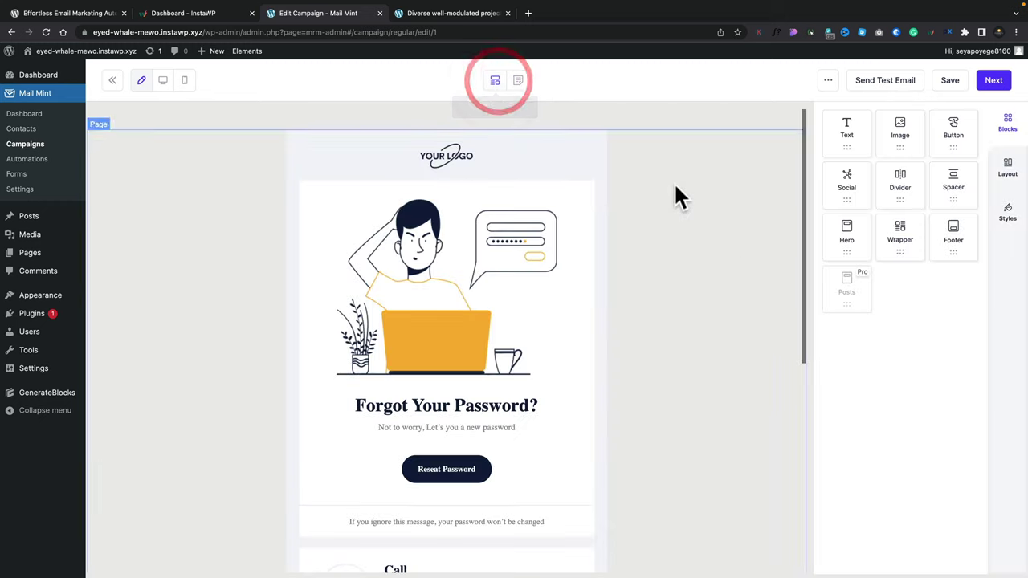
# Select the illustration and preview the email's source code before returning to the blocks list
pyautogui.click(526, 249)
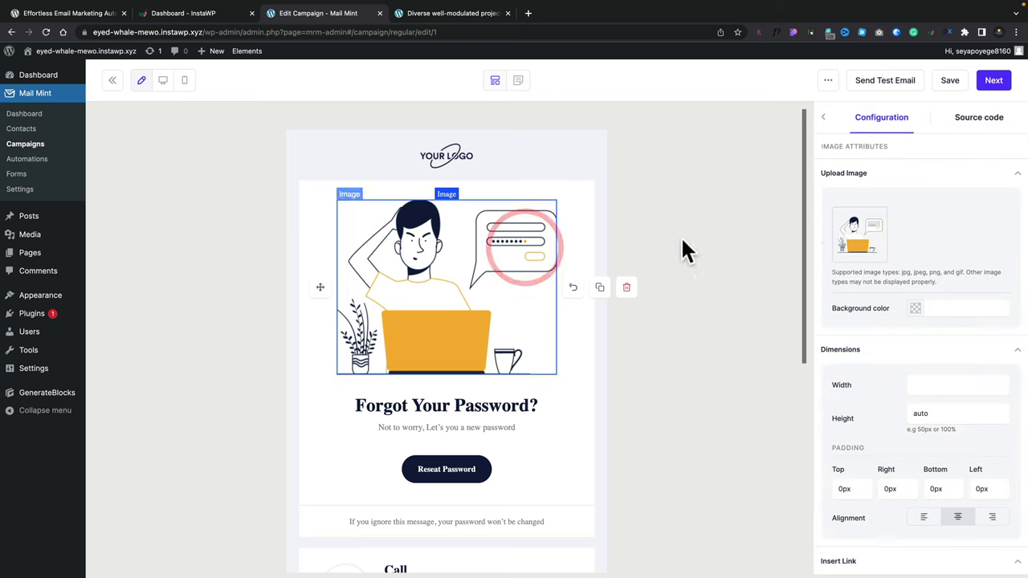
pyautogui.scroll(-2, 863, 403)
pyautogui.scroll(-3, 860, 391)
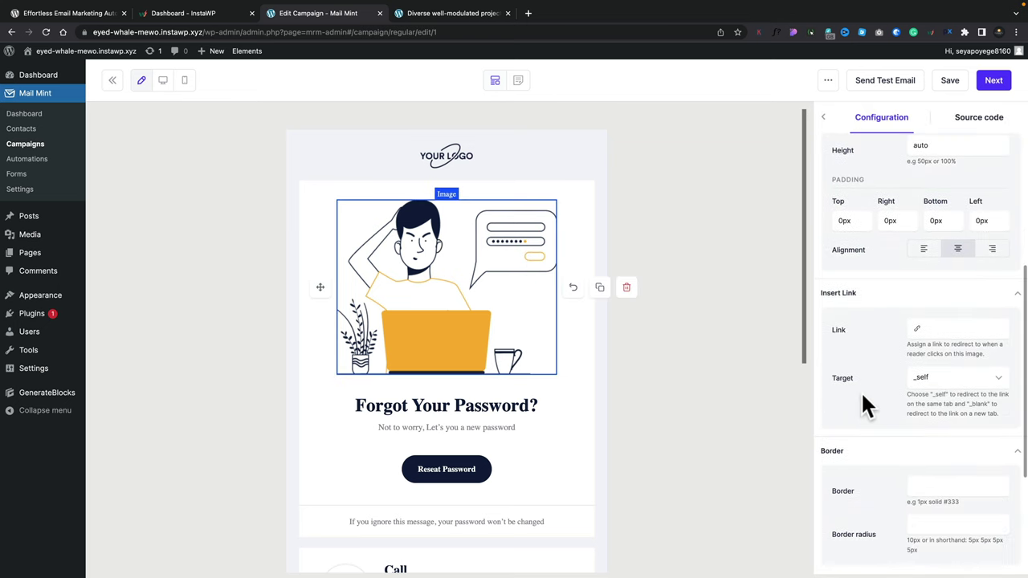
pyautogui.scroll(3, 861, 391)
pyautogui.click(981, 119)
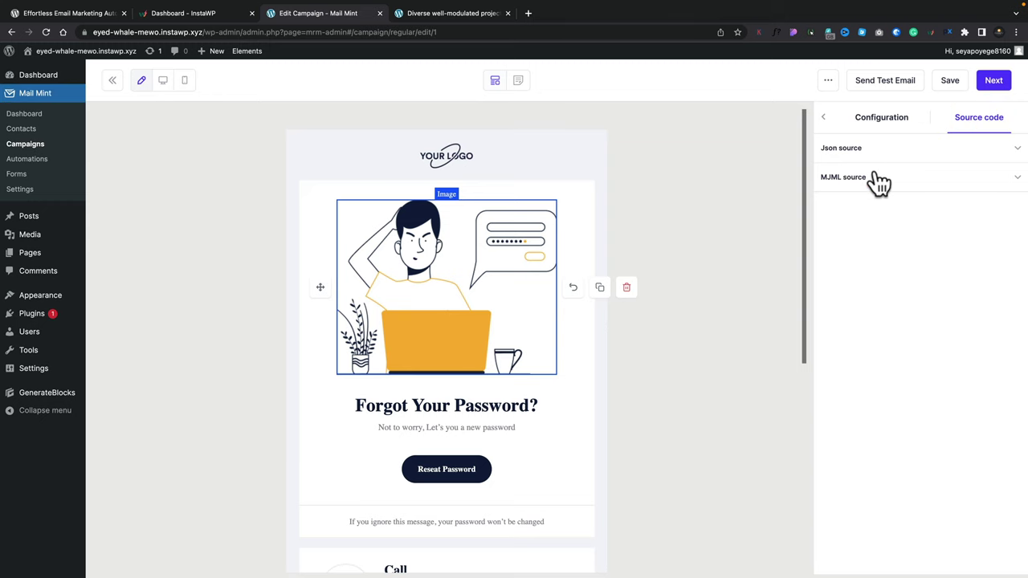
pyautogui.click(823, 116)
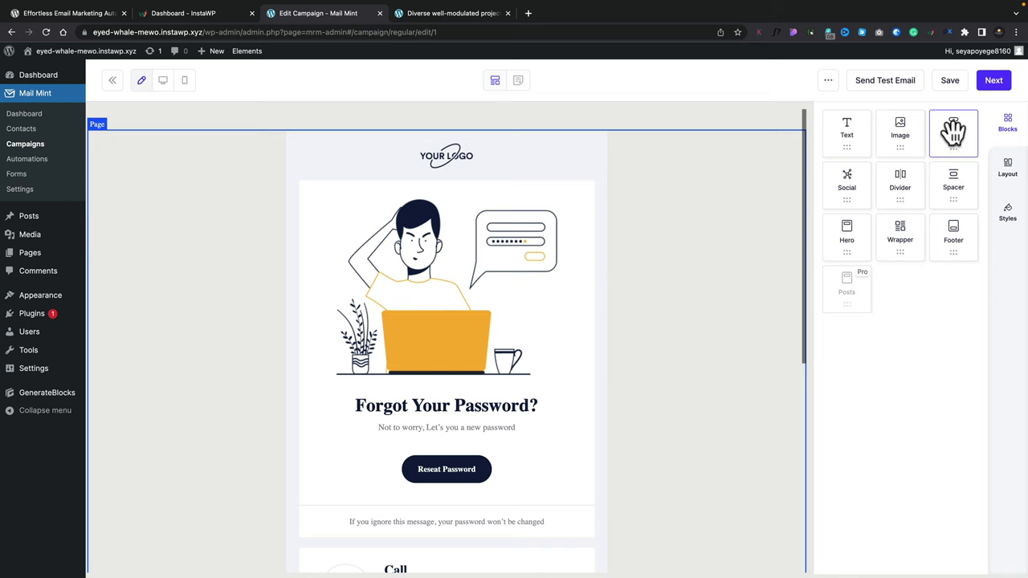
# Drag a Button block above the 'Forgot Your Password?' heading and select it
pyautogui.moveTo(952, 131); pyautogui.dragTo(440, 390)
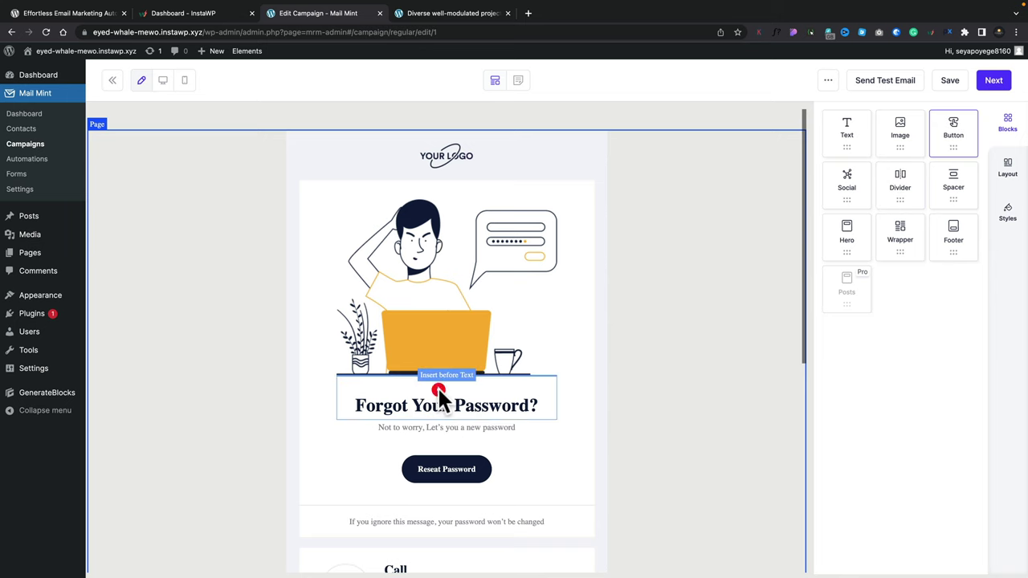
pyautogui.click(481, 388)
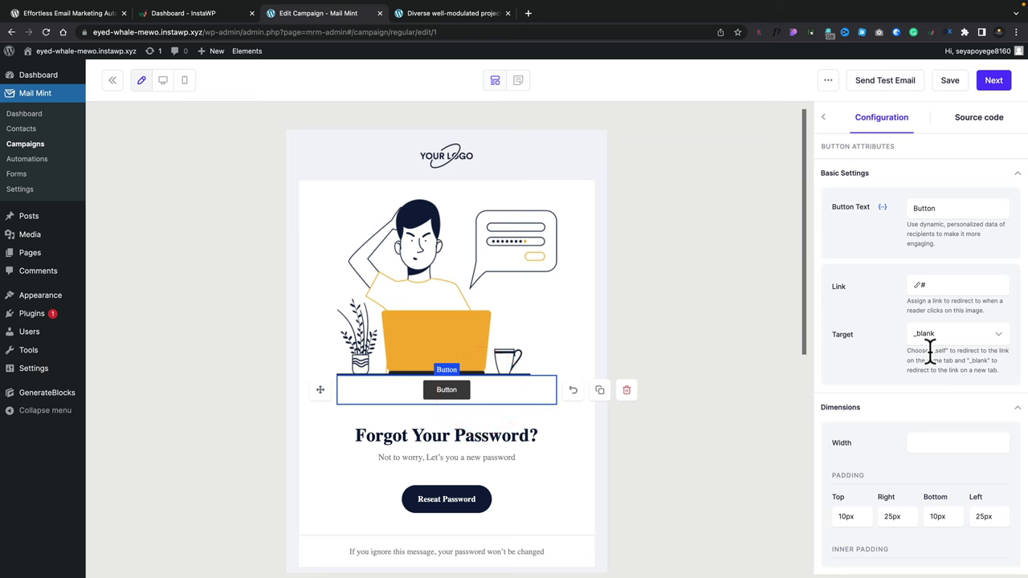
pyautogui.scroll(-4, 947, 337)
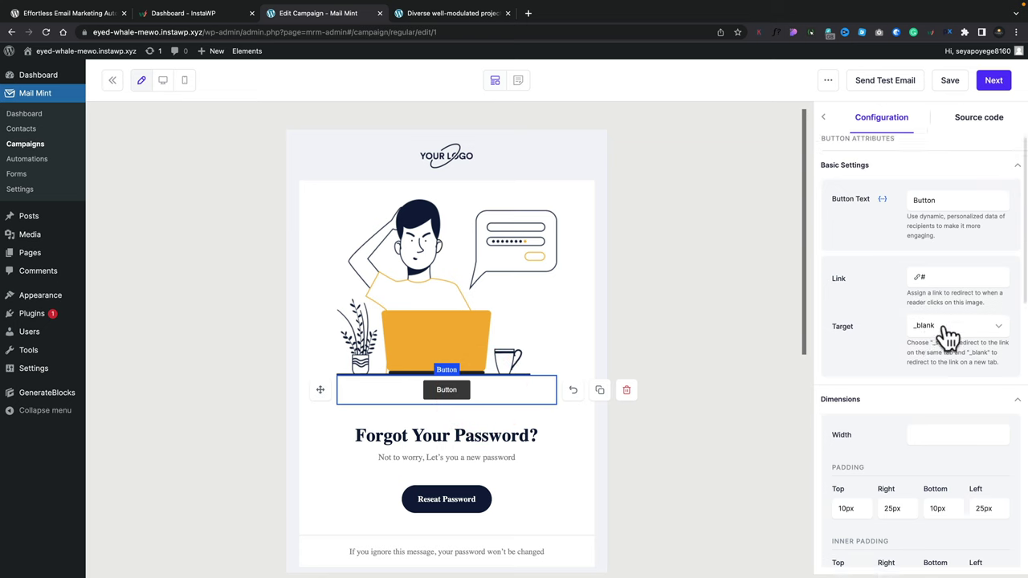
pyautogui.scroll(-8, 945, 327)
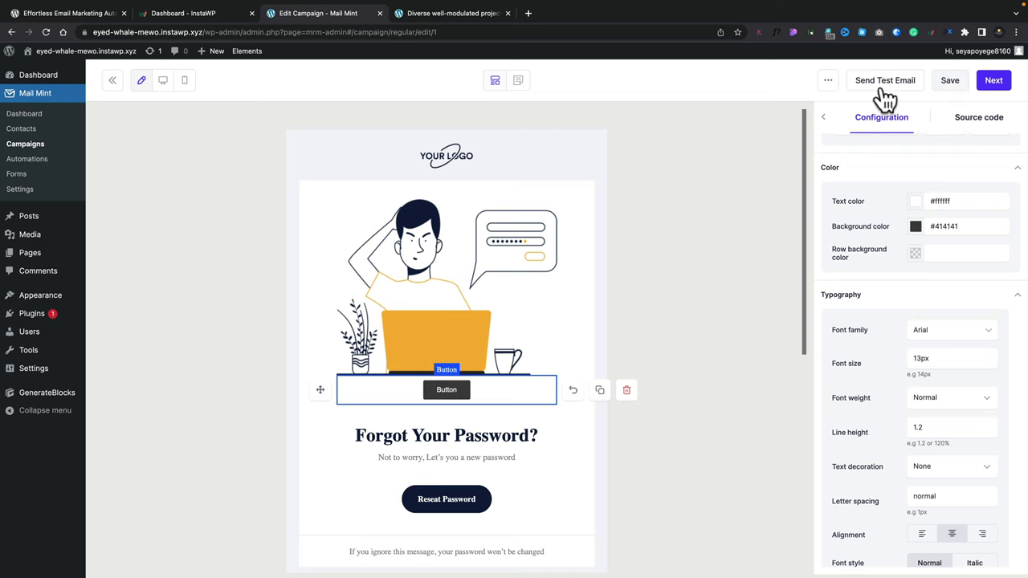
# Glance at the extra email actions menu, then save the campaign's email design with Next
pyautogui.click(828, 82)
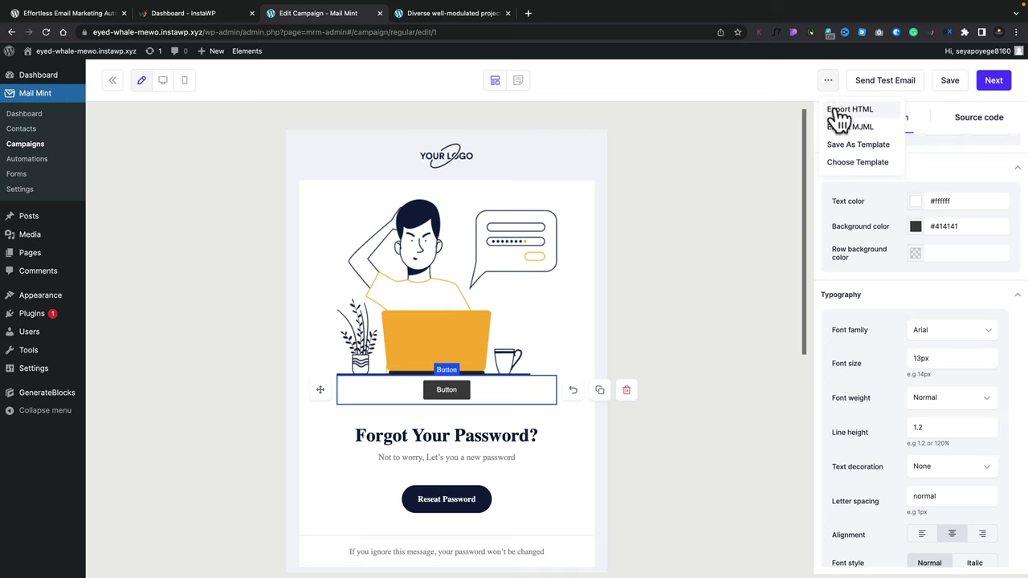
pyautogui.click(989, 83)
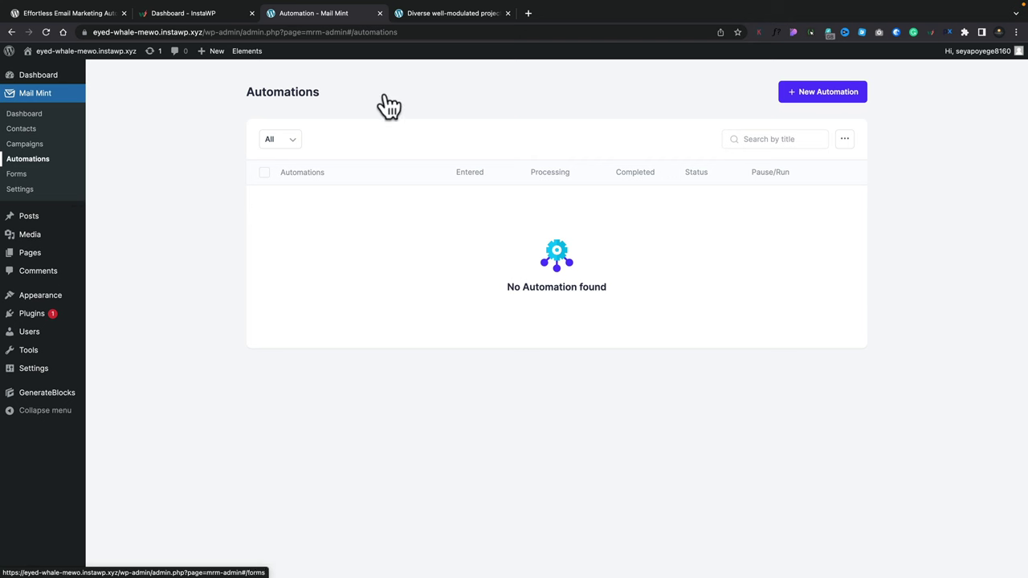
# Create a new automation and rename it 'Test Automation'
pyautogui.click(832, 97)
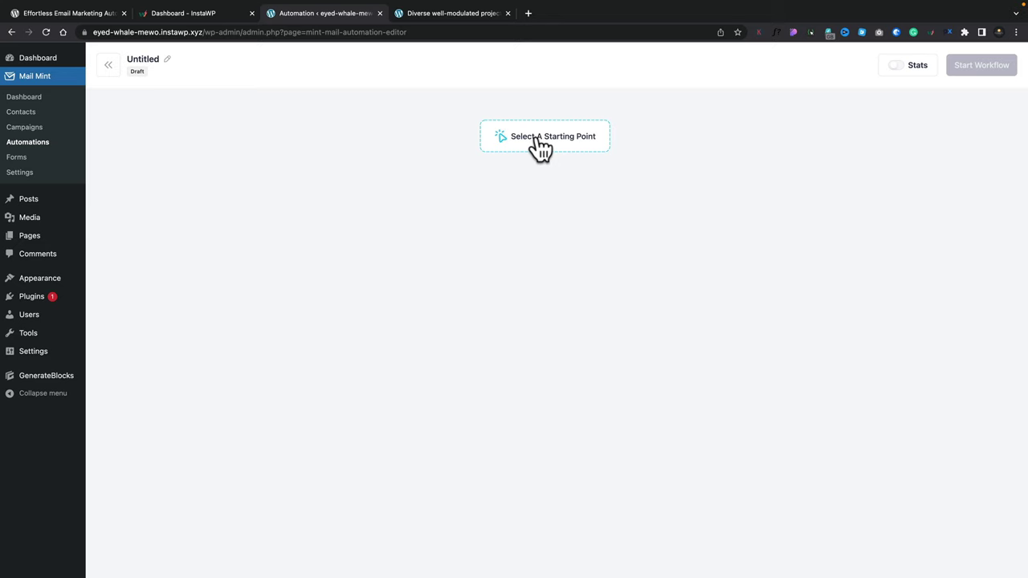
pyautogui.doubleClick(145, 61)
pyautogui.write('Test Automation')
pyautogui.press('Return')
# Browse the Mail Mint and WordPress starting-trigger options
pyautogui.click(541, 138)
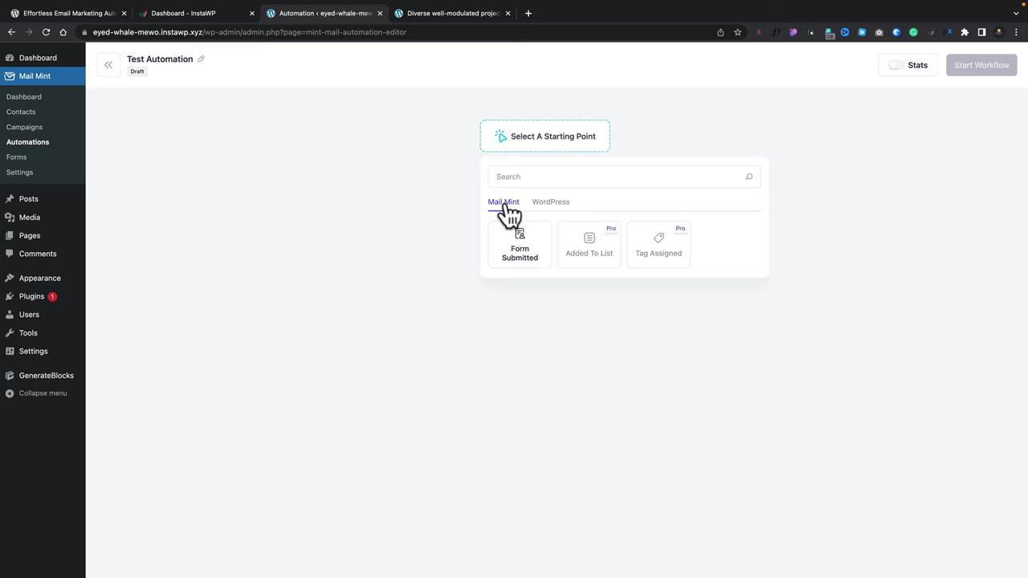
pyautogui.click(551, 215)
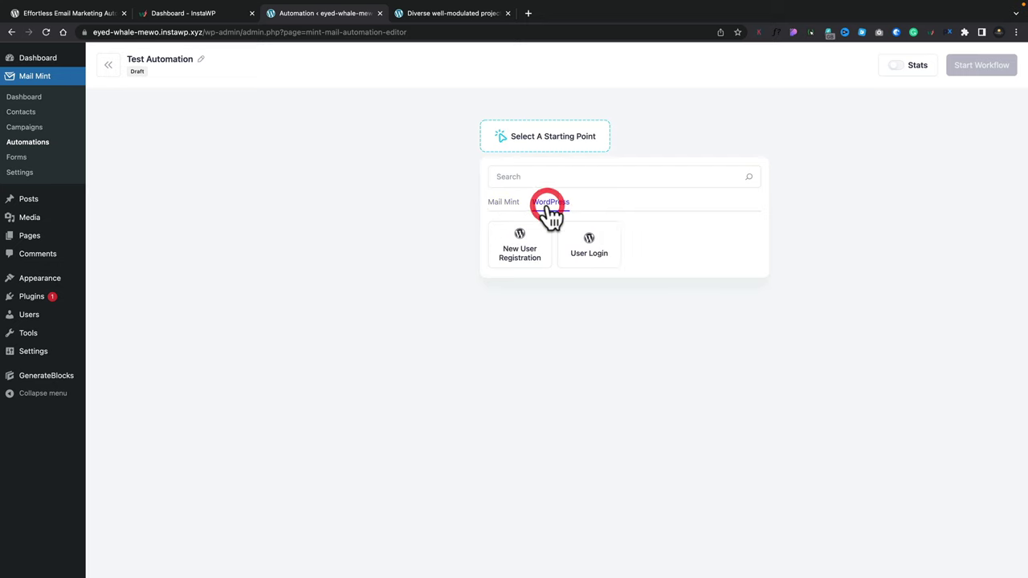
pyautogui.click(502, 205)
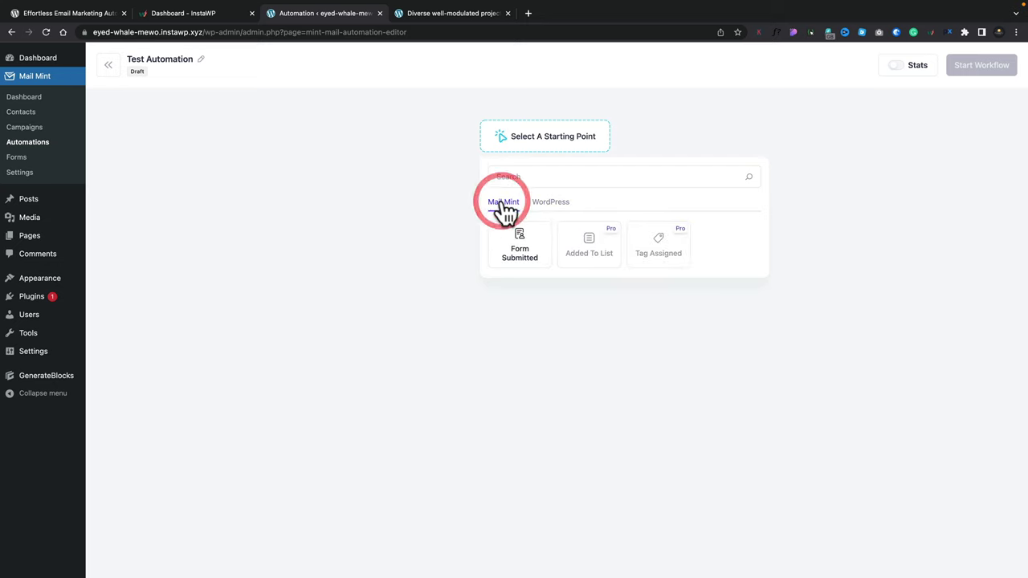
pyautogui.click(554, 202)
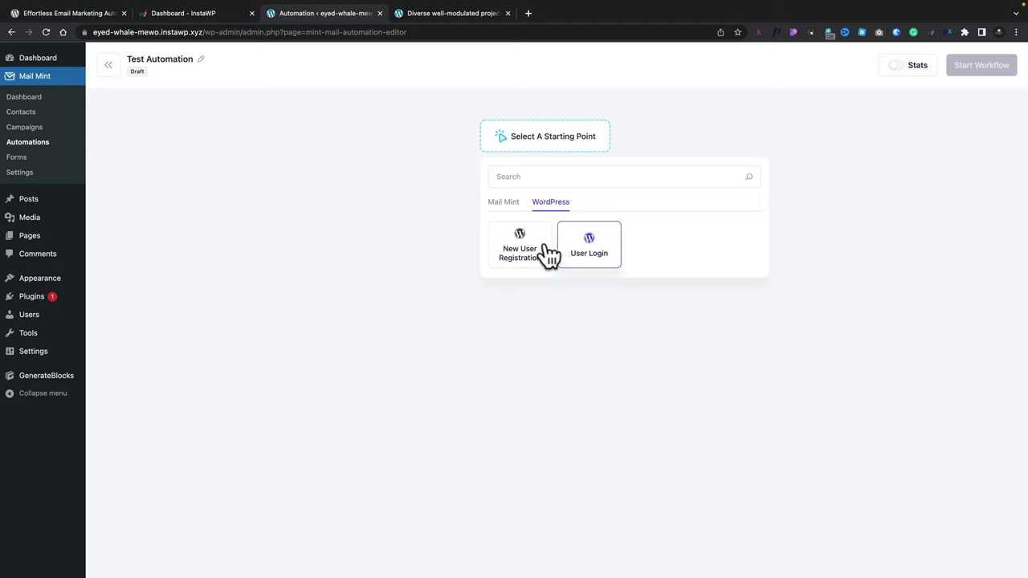
pyautogui.click(506, 203)
# Set the Form Submitted trigger to the 'Ticket Discount - Yoga Summit' form
pyautogui.click(520, 246)
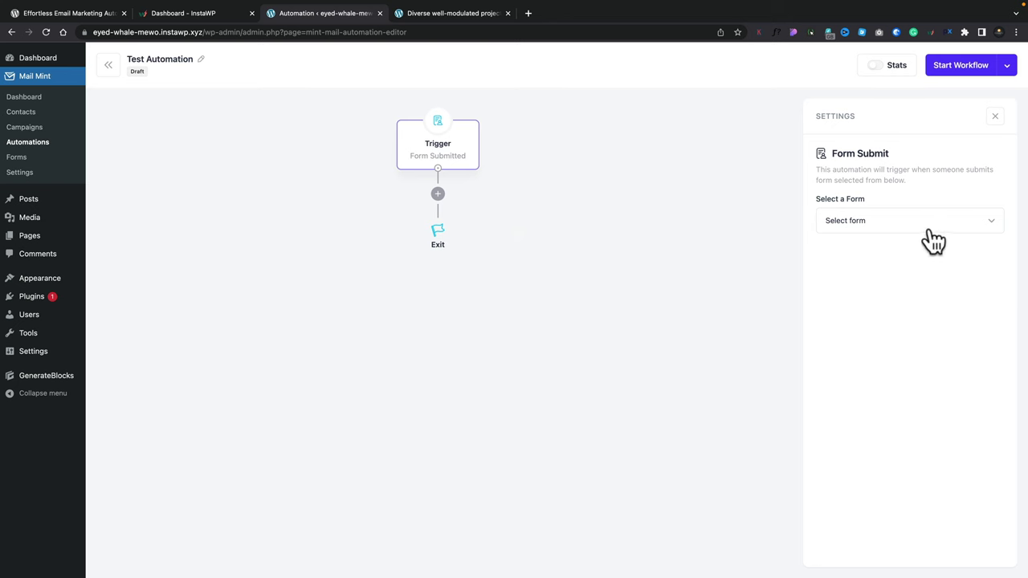
pyautogui.click(929, 229)
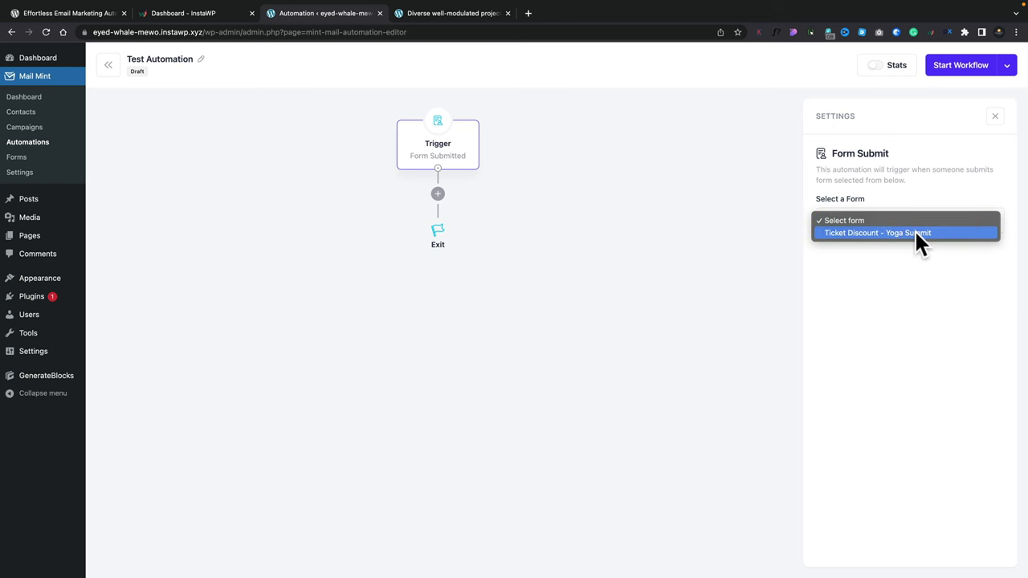
pyautogui.click(915, 232)
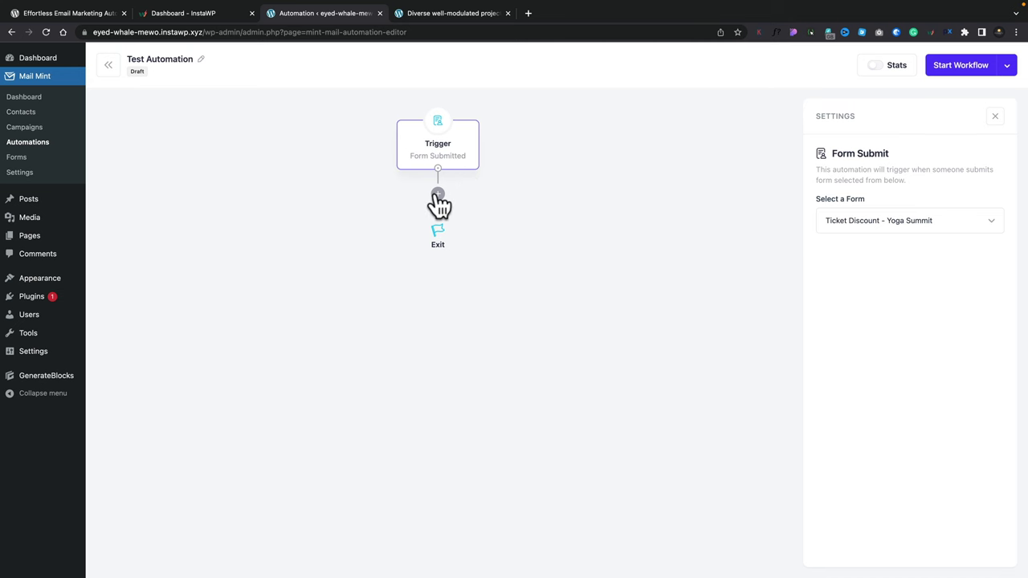
pyautogui.click(437, 195)
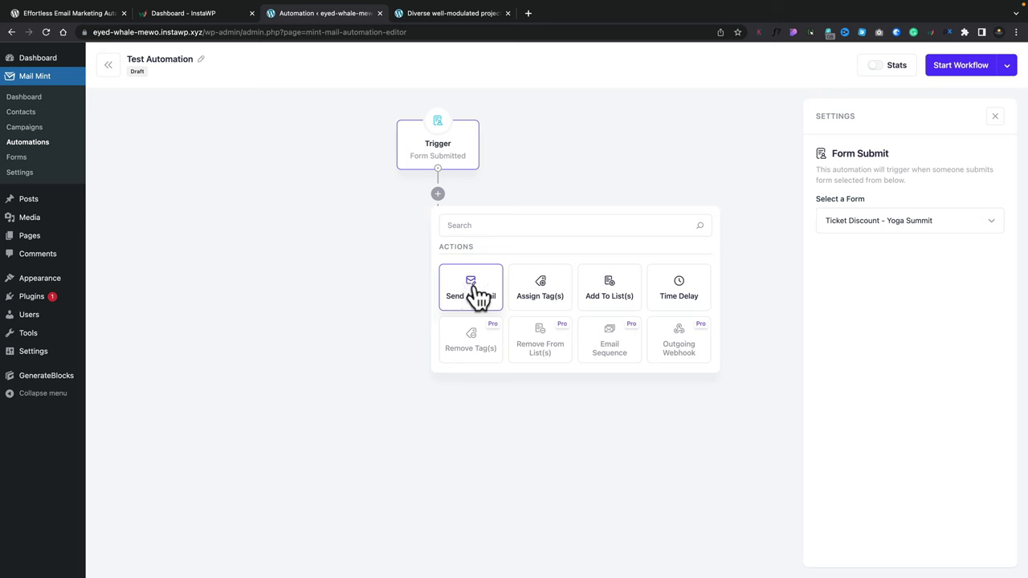
# Insert a Time Delay step after the trigger, with its wait unit set to hours
pyautogui.click(479, 291)
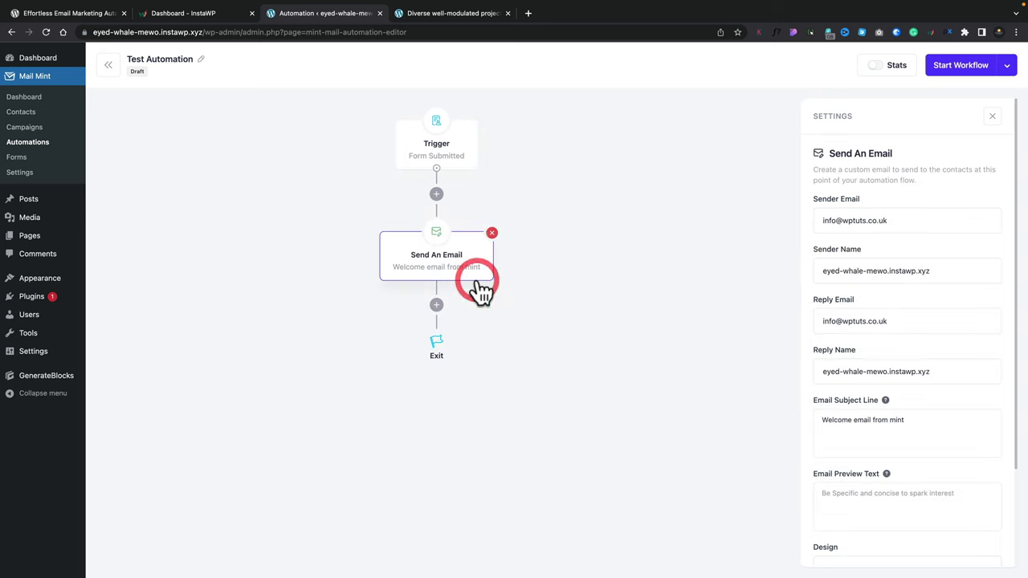
pyautogui.click(436, 196)
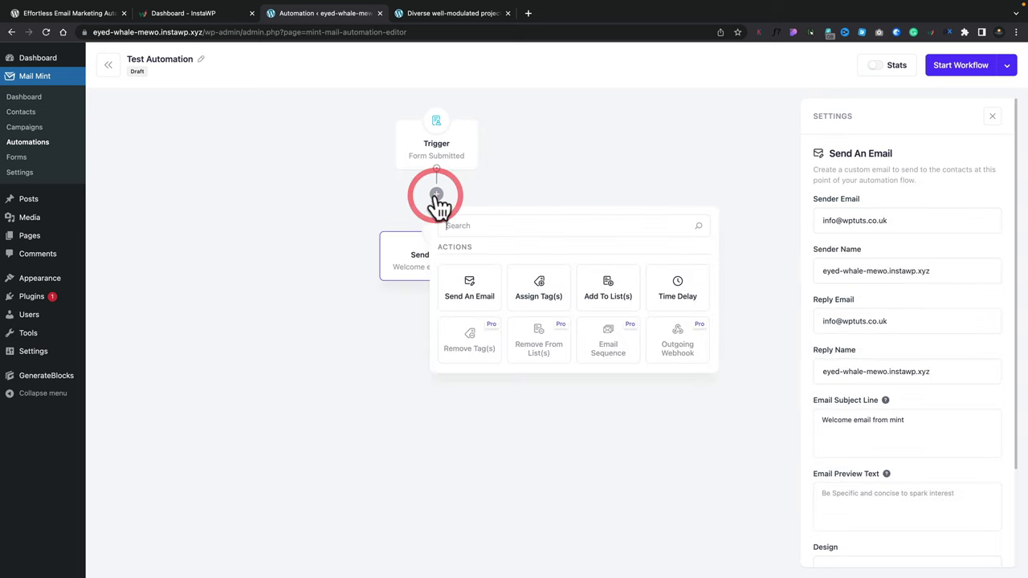
pyautogui.click(675, 285)
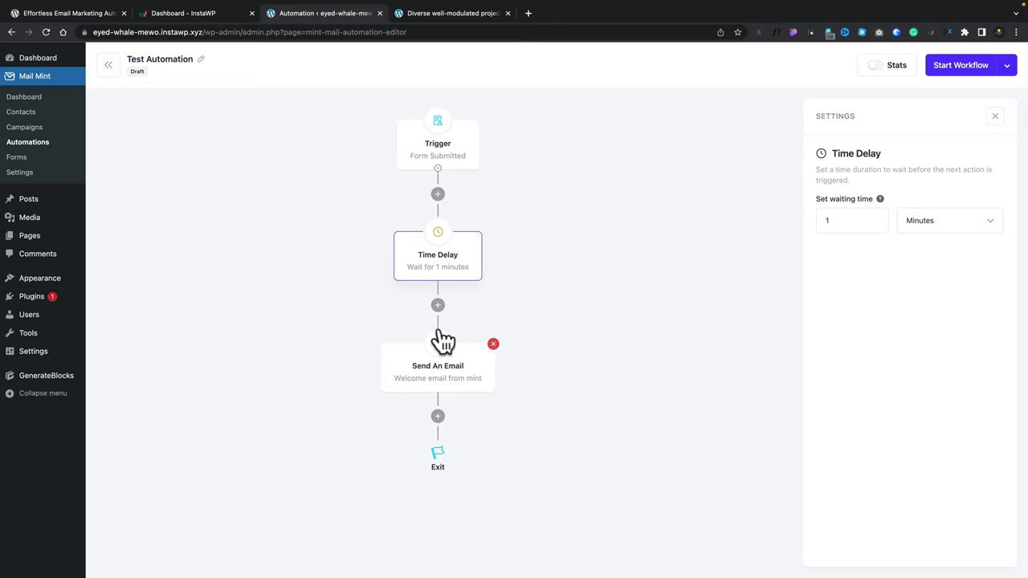
pyautogui.click(439, 259)
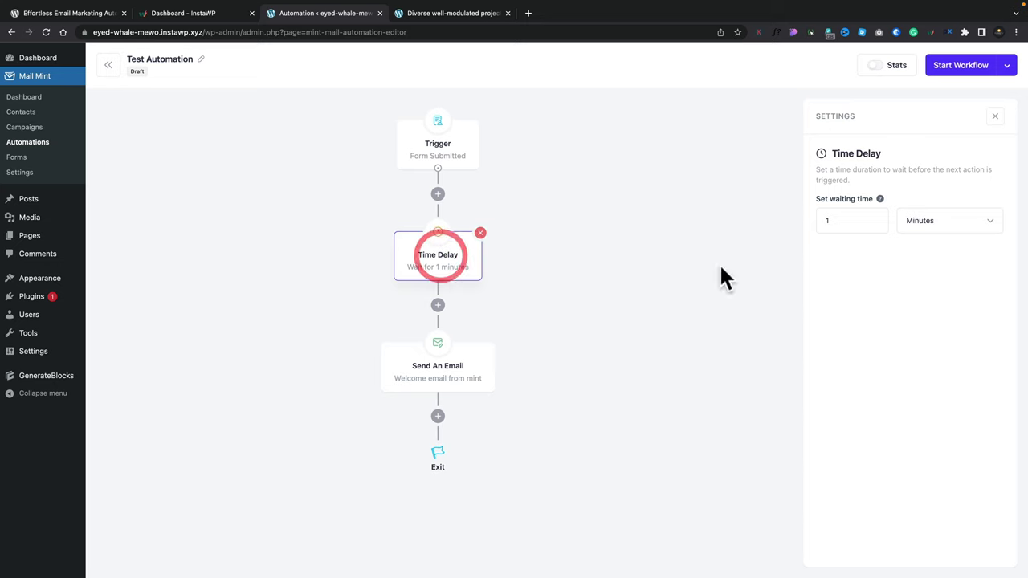
pyautogui.click(936, 230)
pyautogui.click(933, 230)
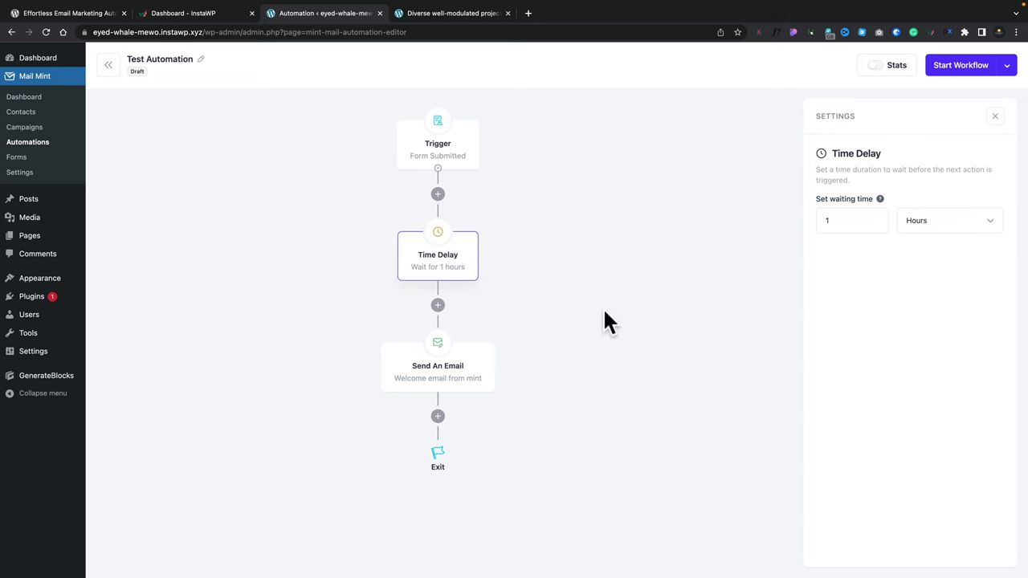
# Review the Send An Email step's settings for the 'Welcome email from mint' email
pyautogui.moveTo(438, 366)
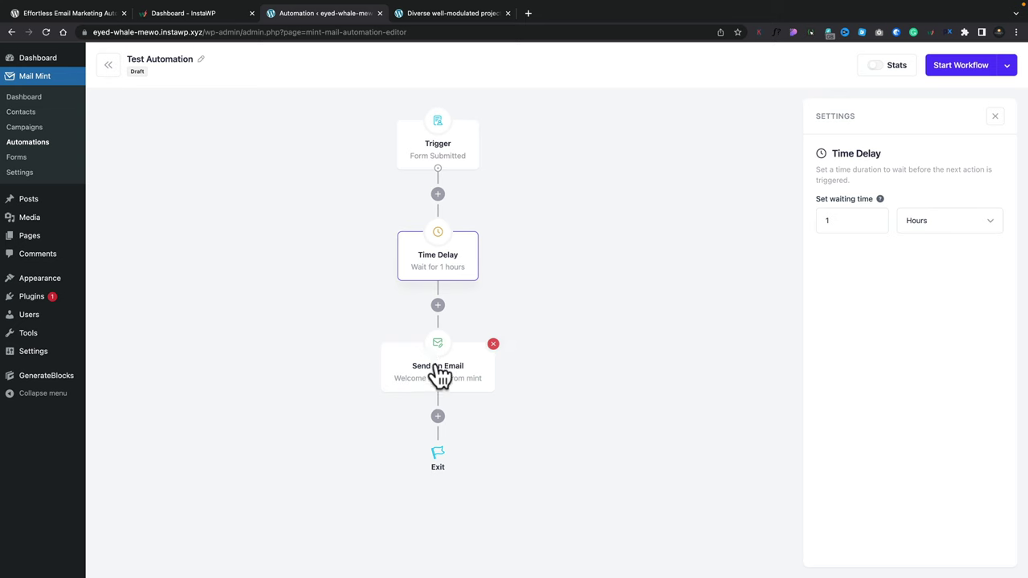
pyautogui.click(438, 368)
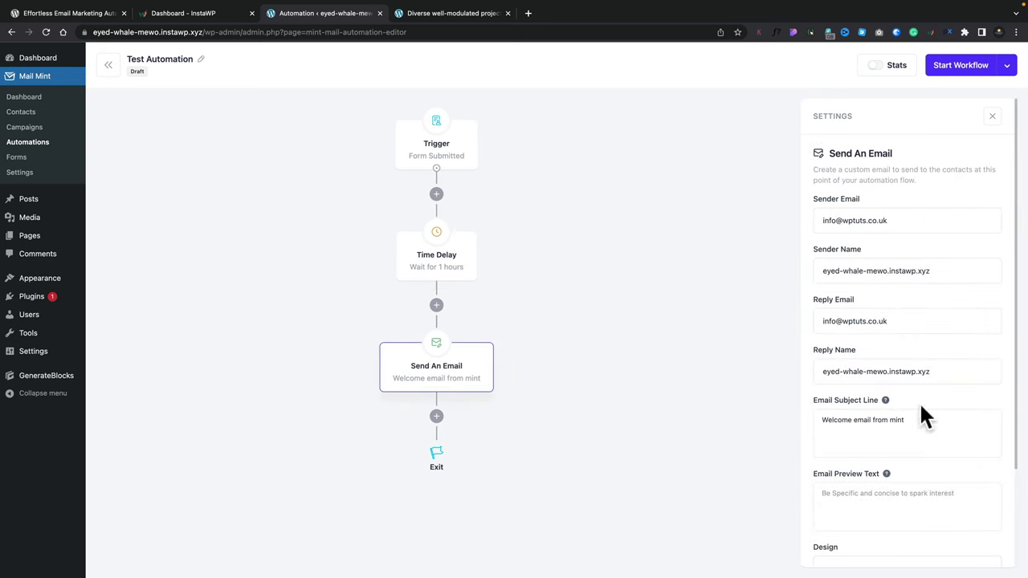
pyautogui.scroll(-3, 918, 406)
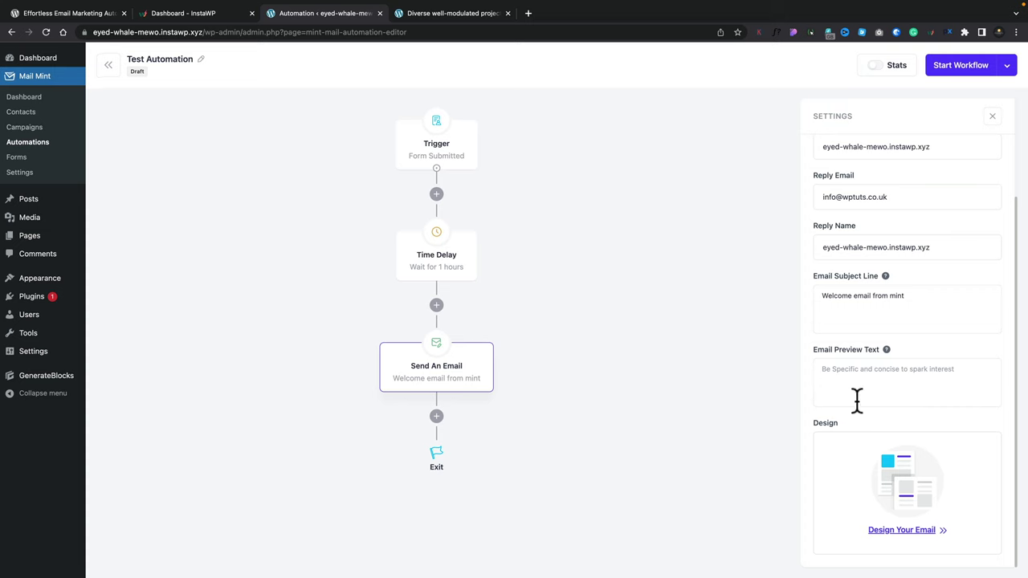
pyautogui.scroll(3, 859, 312)
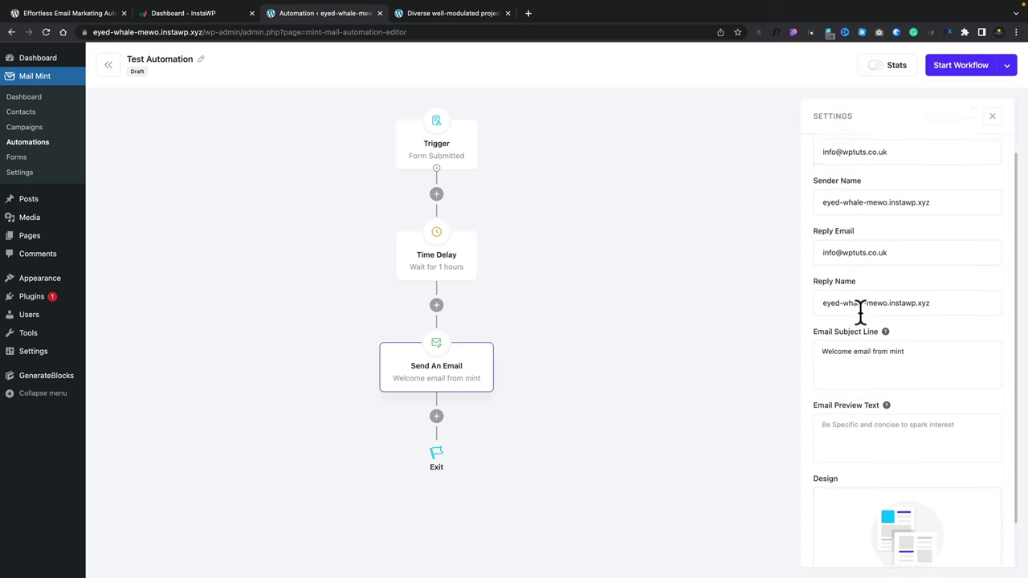
pyautogui.scroll(-3, 860, 311)
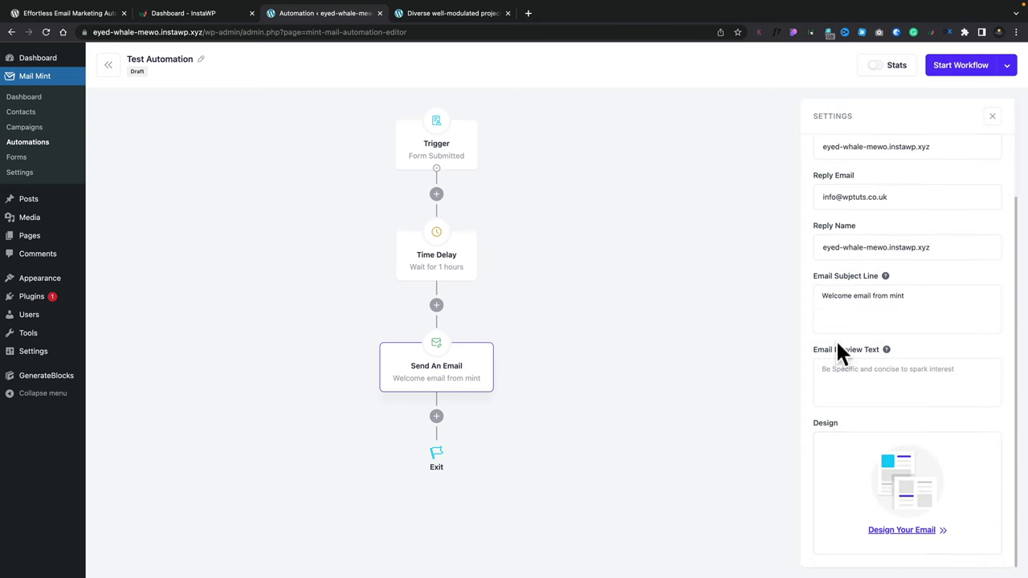
# Apply the Email Confirmation template to the welcome email and save the design
pyautogui.click(902, 531)
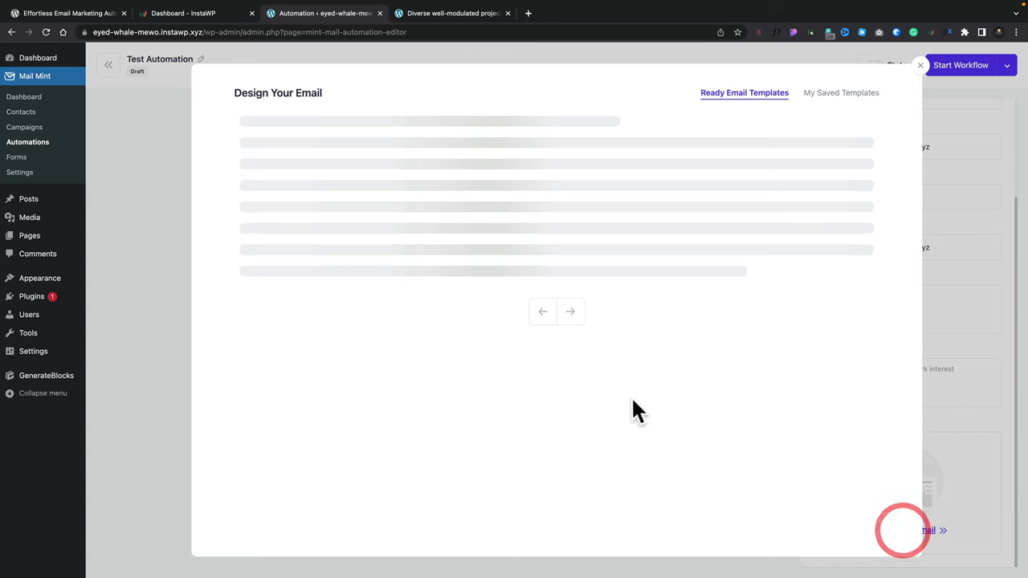
pyautogui.moveTo(491, 275)
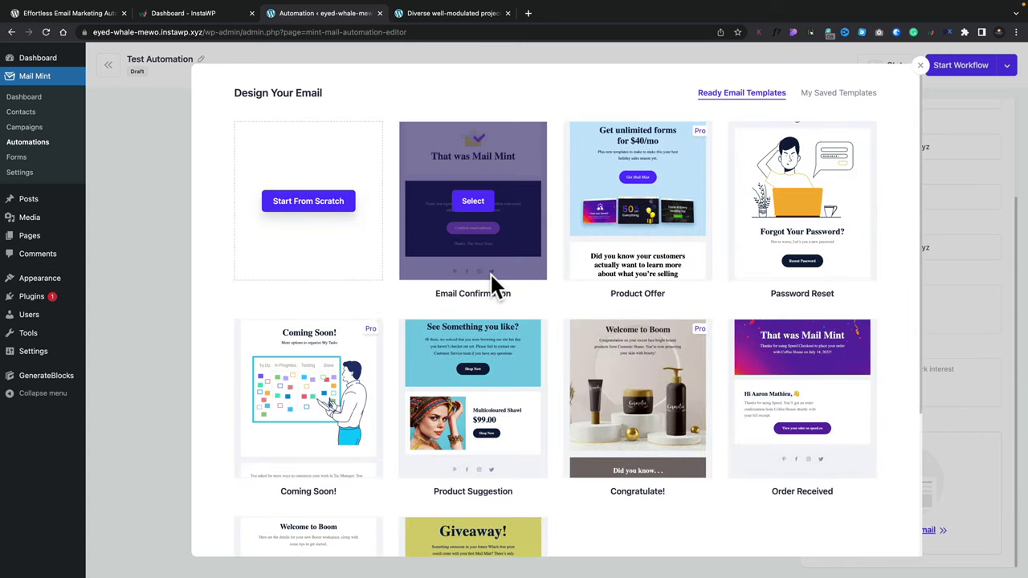
pyautogui.click(477, 204)
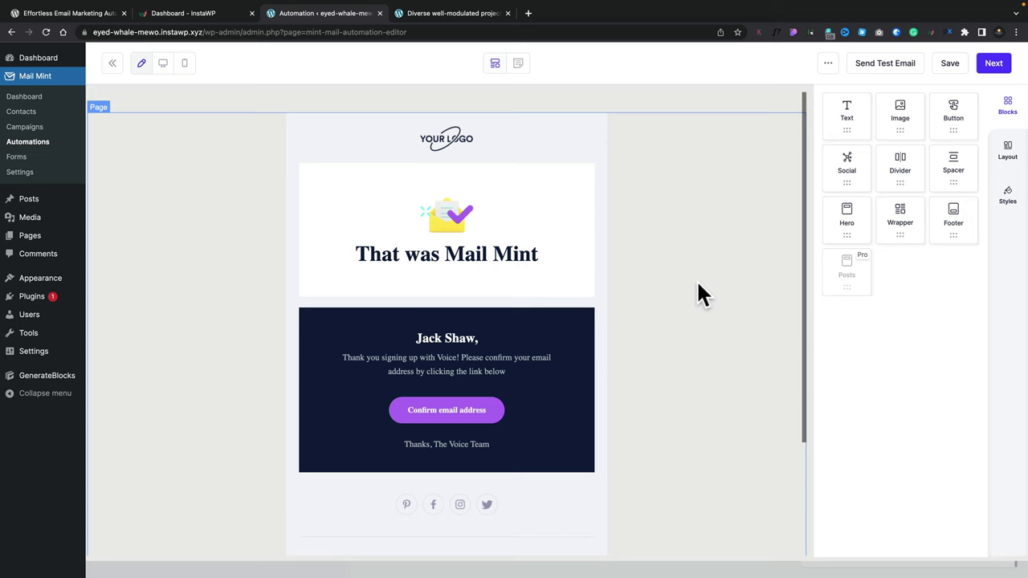
pyautogui.click(951, 64)
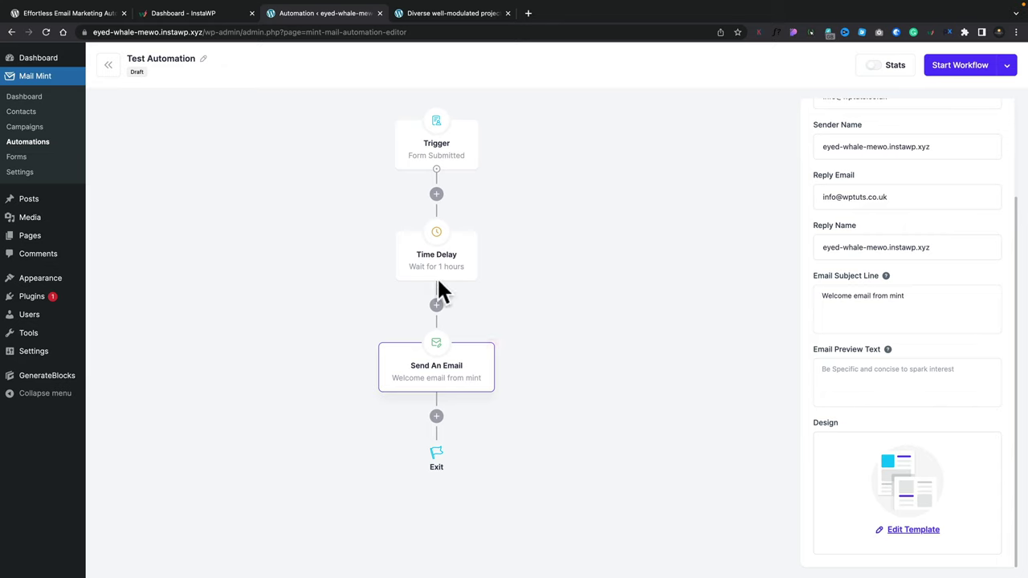
# Add an Assign Tag(s) step after the welcome email that tags contacts with Free Webinar
pyautogui.click(436, 416)
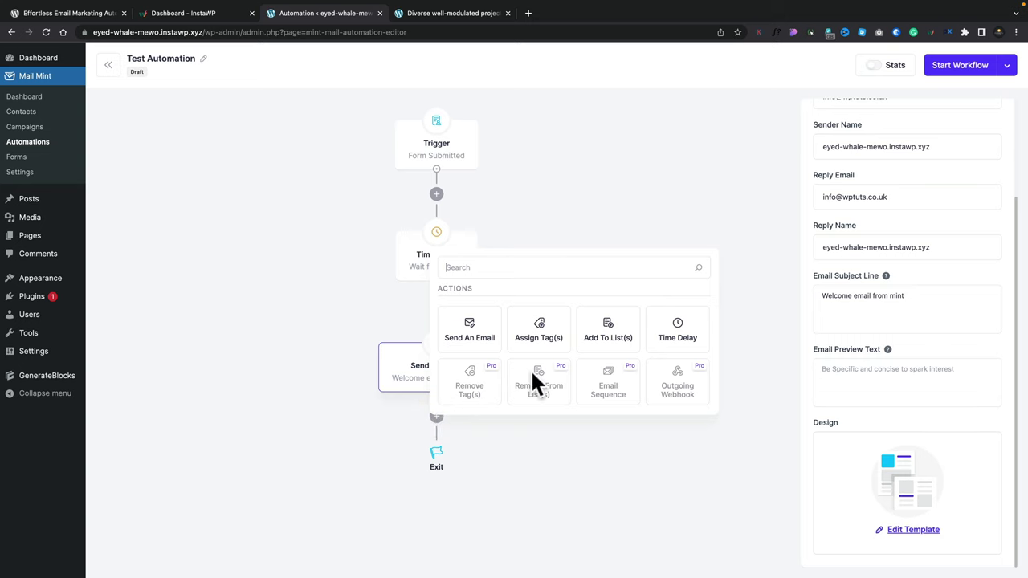
pyautogui.click(540, 329)
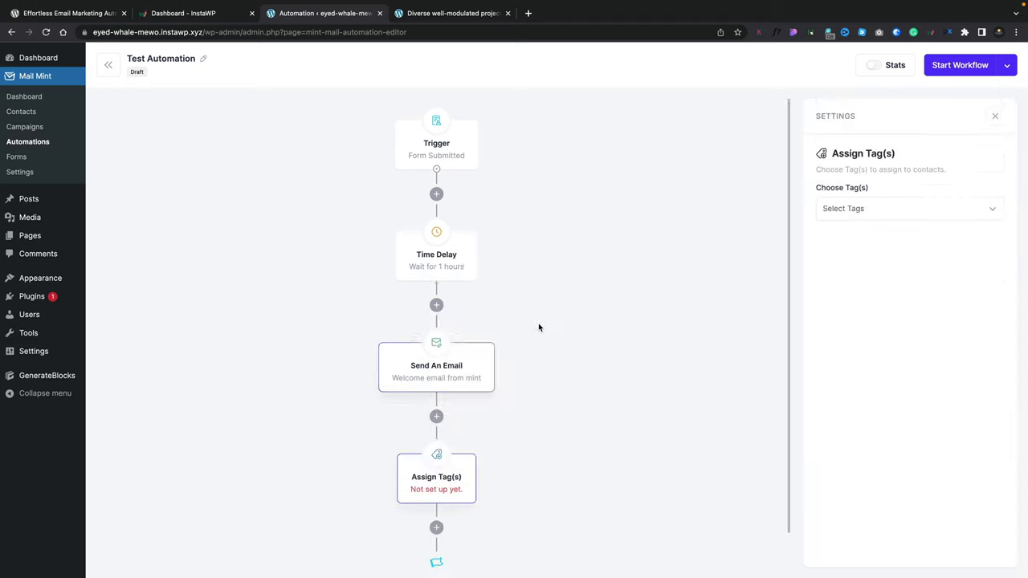
pyautogui.scroll(-1, 514, 436)
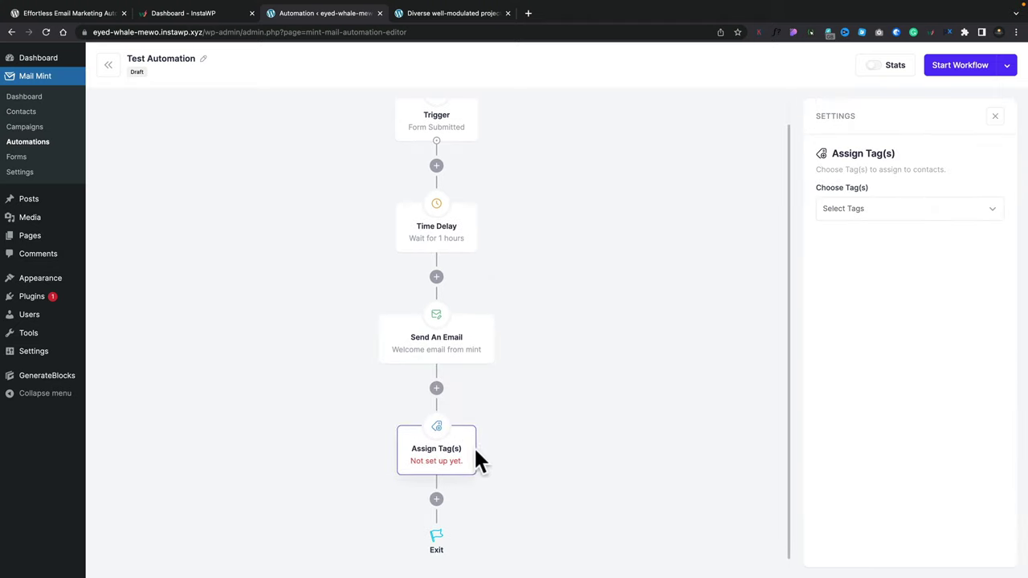
pyautogui.click(861, 210)
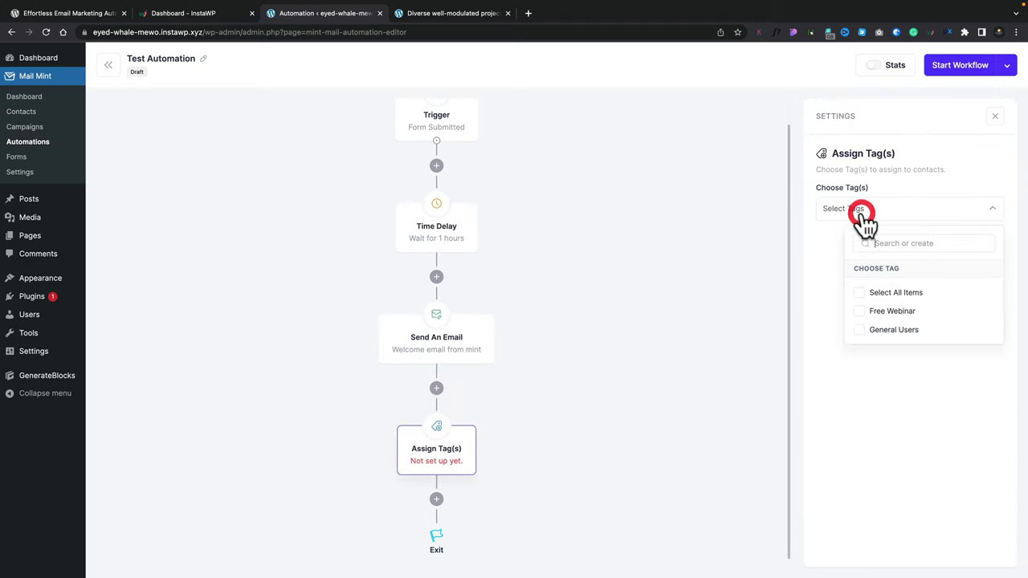
pyautogui.click(908, 319)
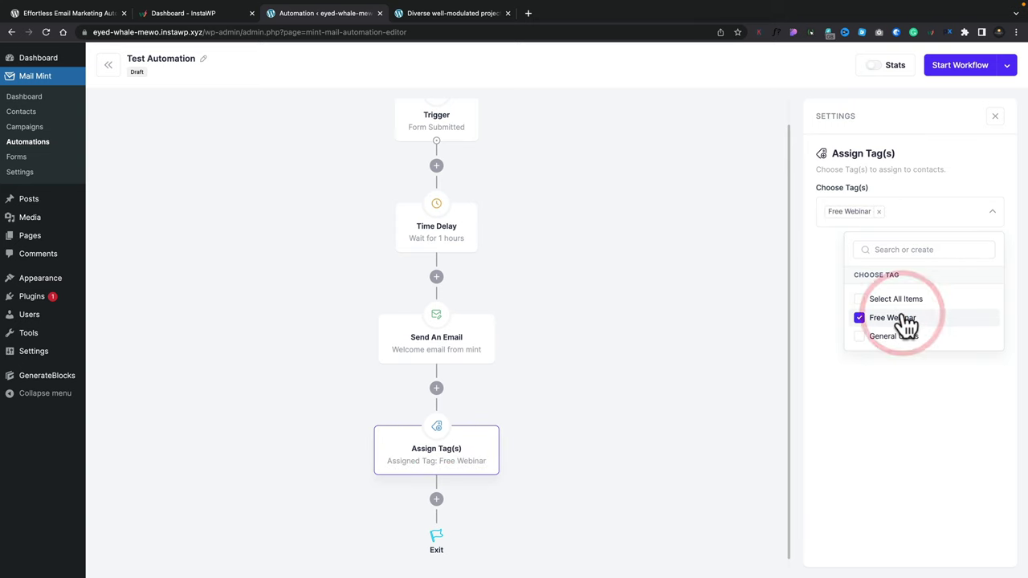
pyautogui.click(899, 384)
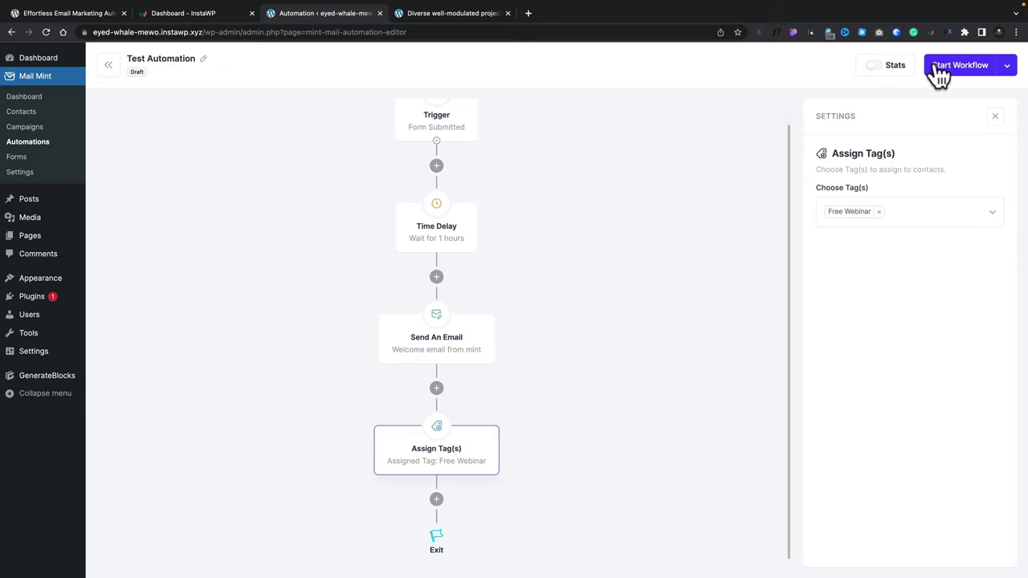
# Save Test Automation as a draft, switch Stats on, and start the workflow
pyautogui.click(1005, 68)
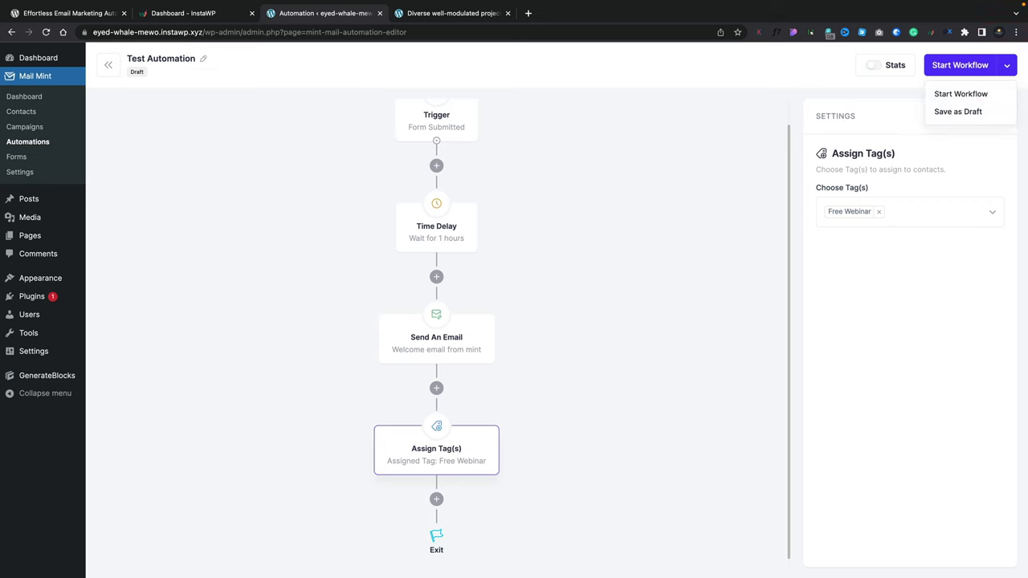
pyautogui.click(957, 112)
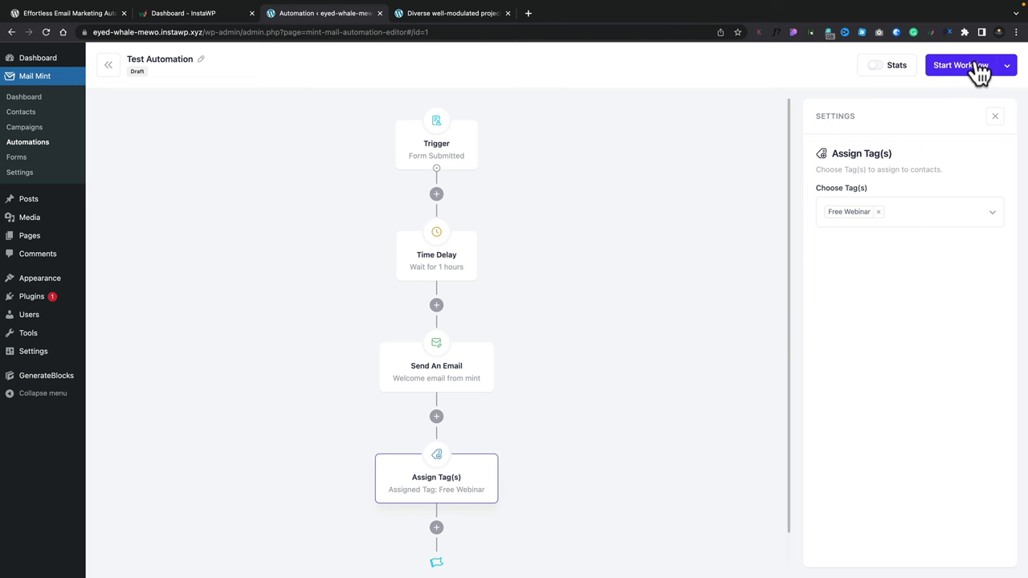
pyautogui.click(1007, 68)
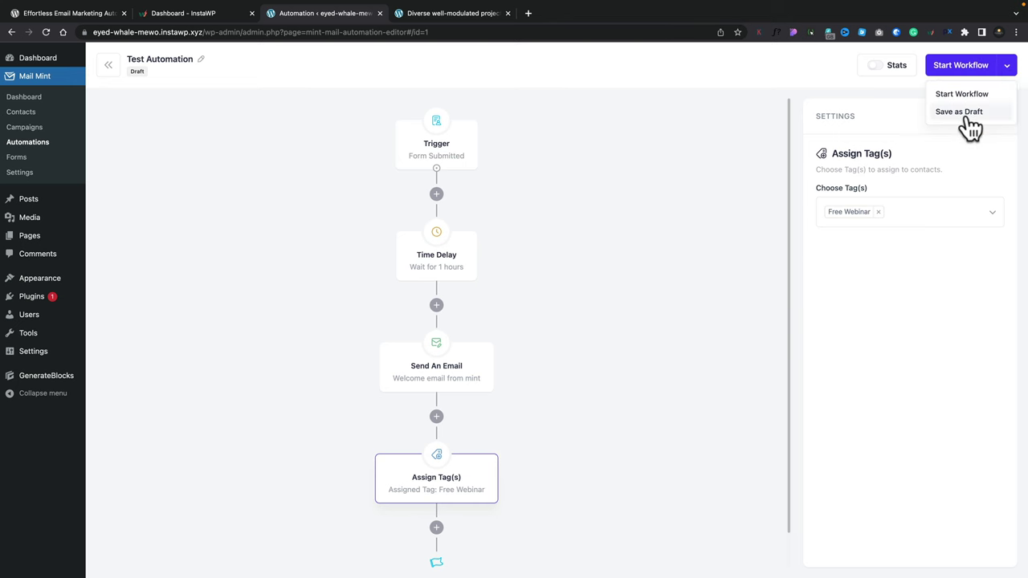
pyautogui.click(878, 66)
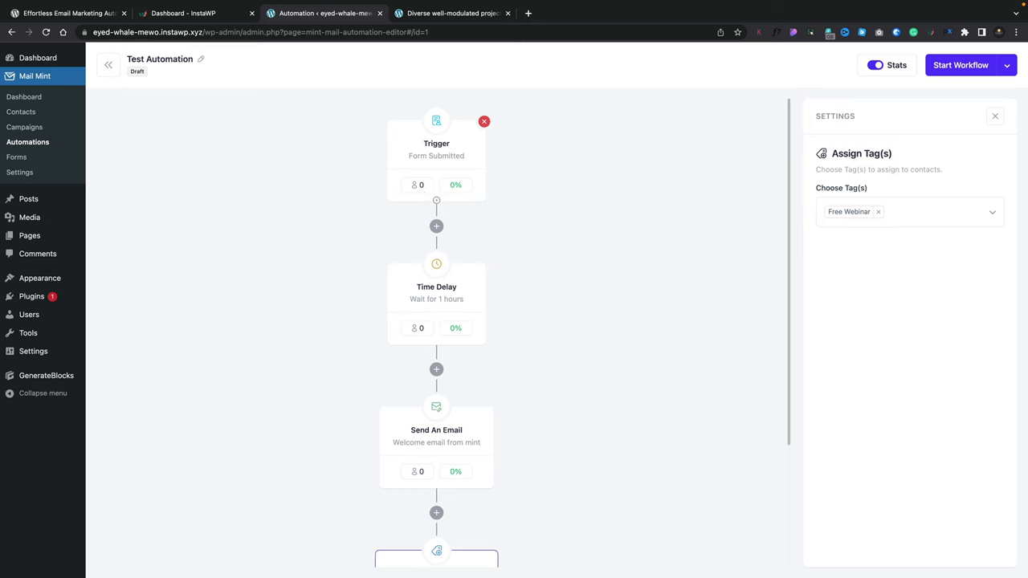
pyautogui.click(964, 69)
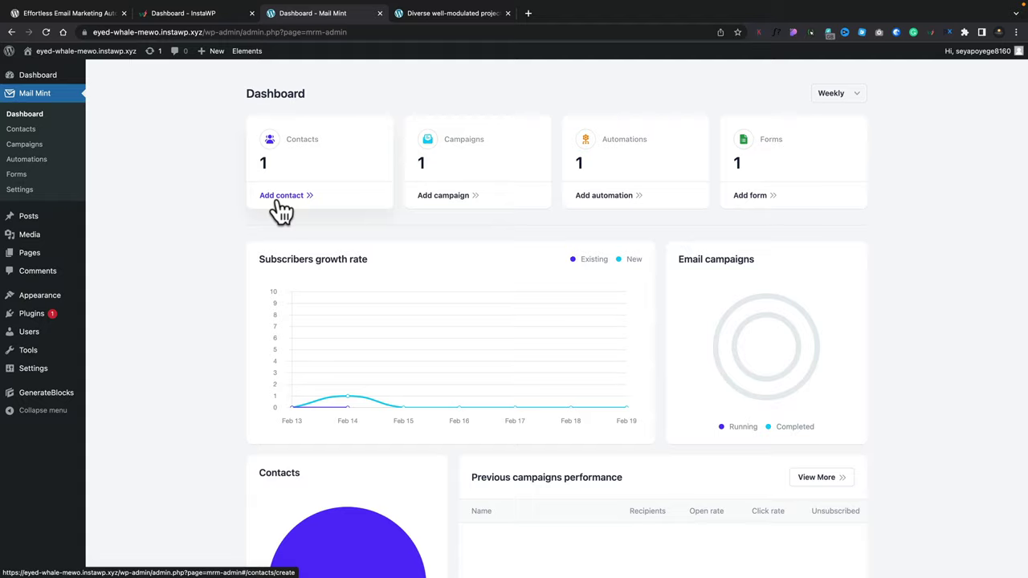
pyautogui.scroll(-3, 281, 210)
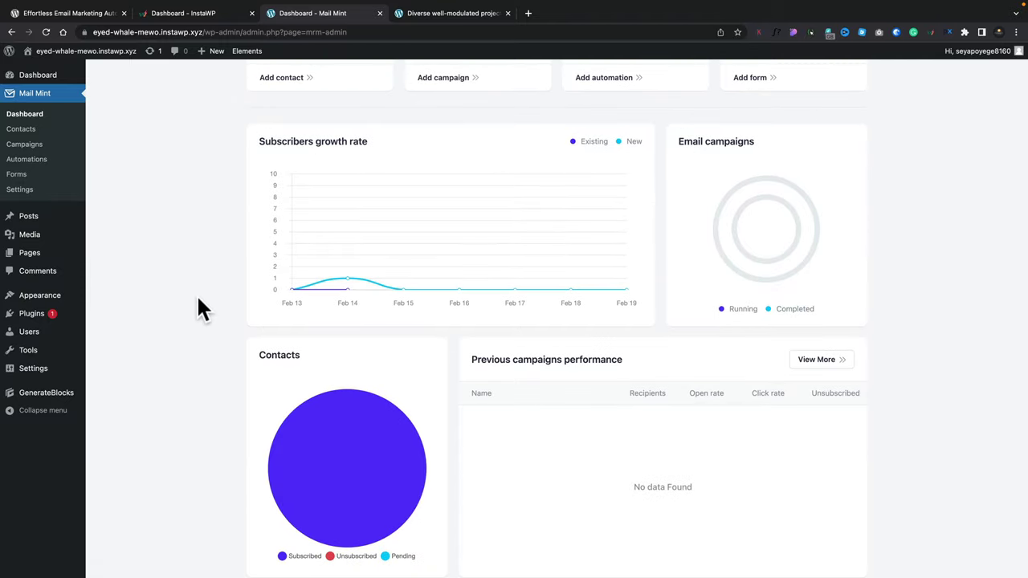